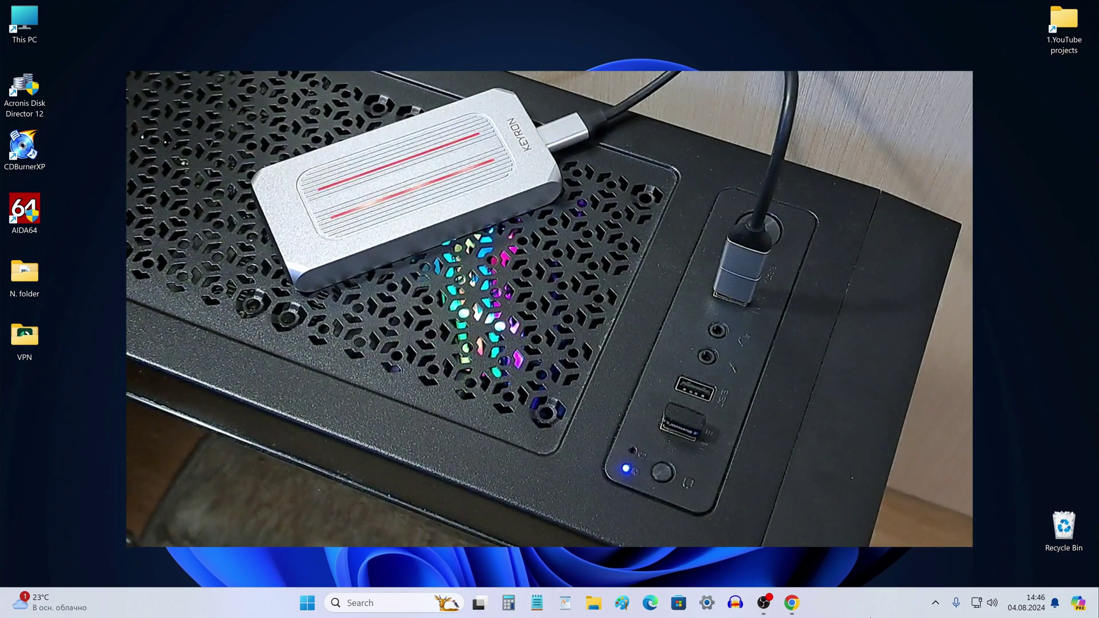
pyautogui.press('super+e')
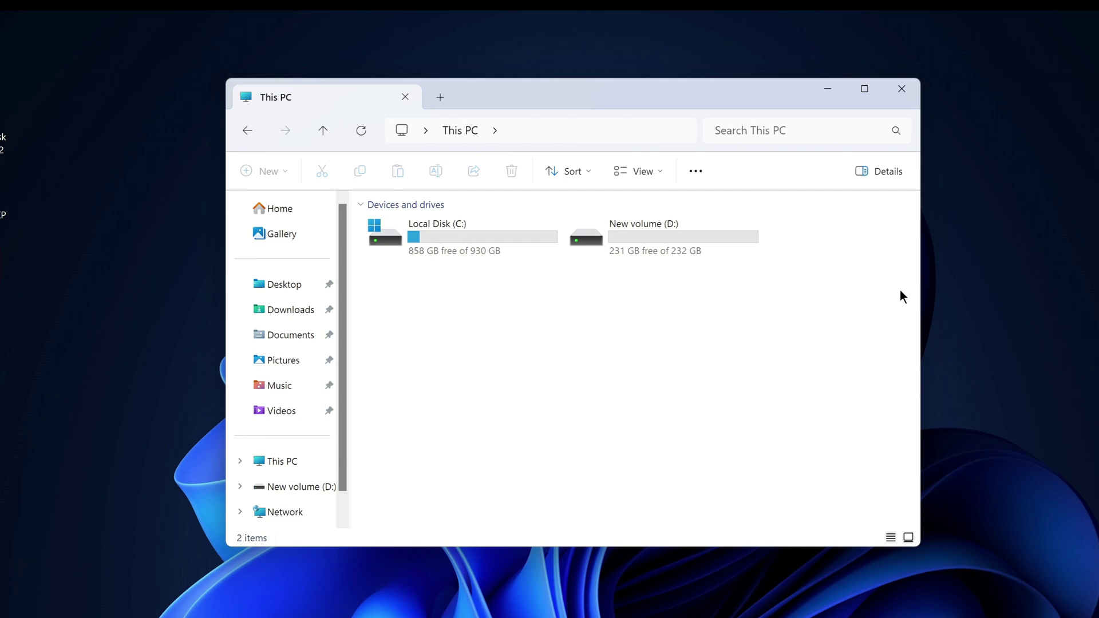
pyautogui.click(896, 91)
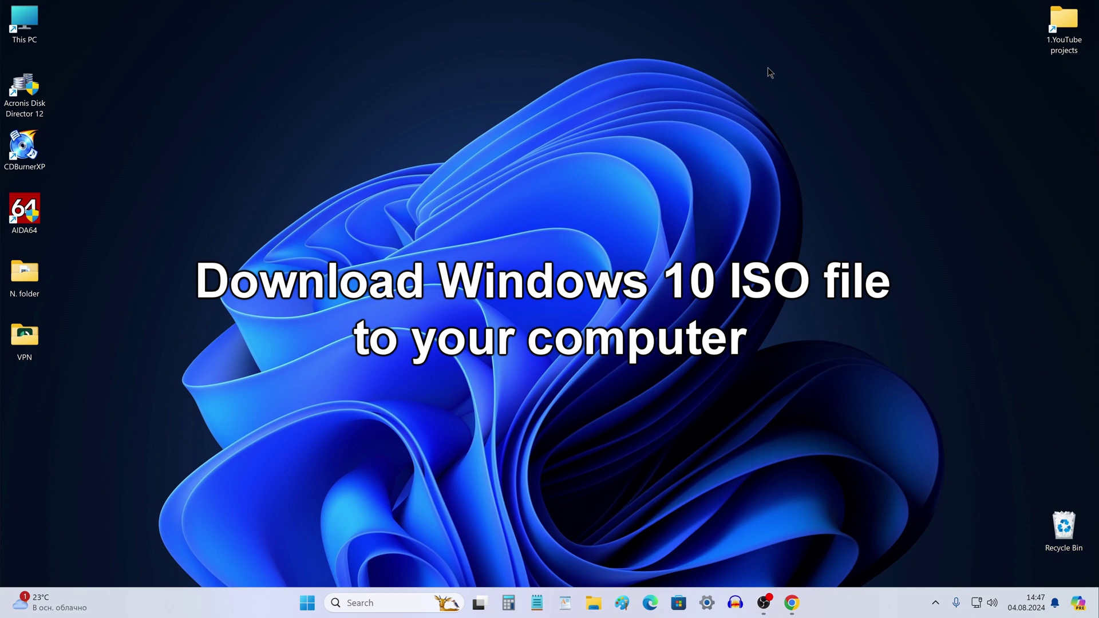
# Bring the YouTube tutorial back up in Chrome and expand the video description to show its links
pyautogui.click(795, 612)
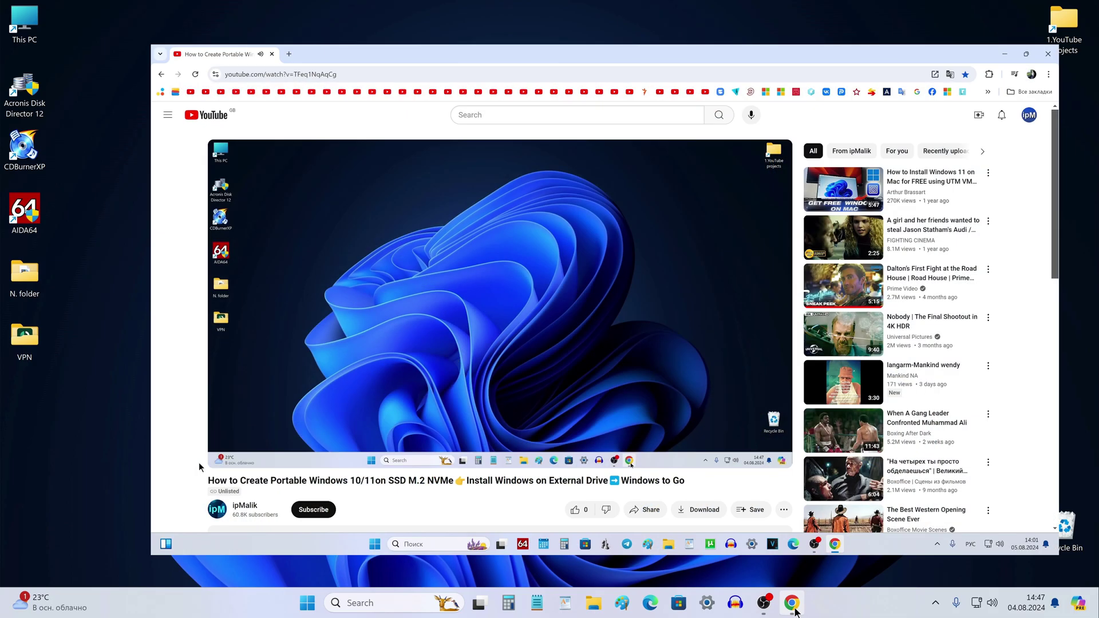
pyautogui.scroll(-5, 198, 462)
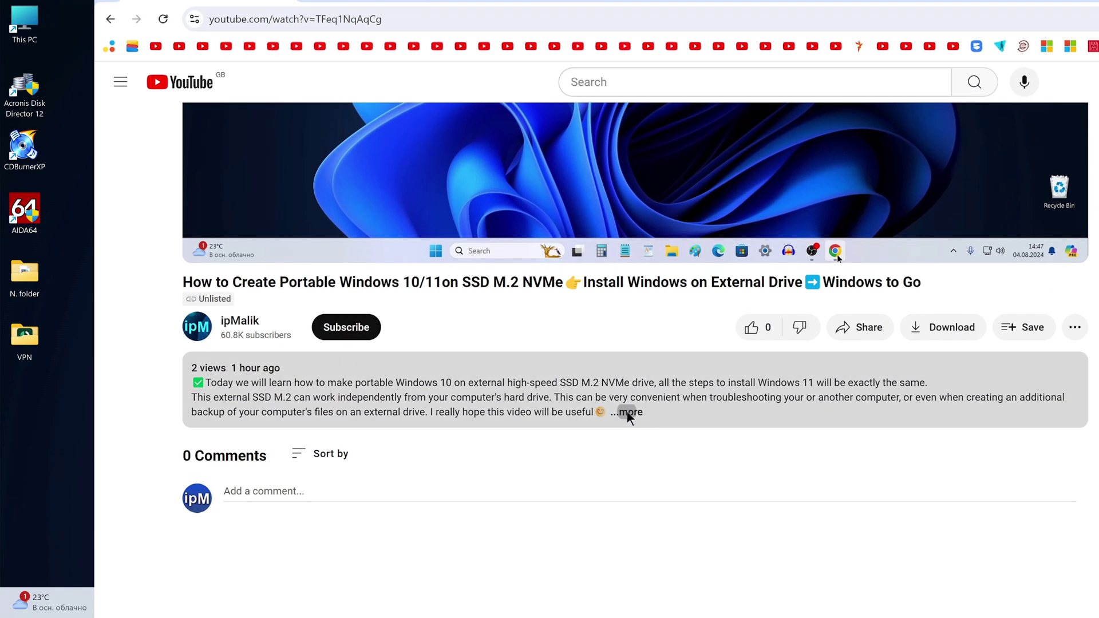
pyautogui.click(585, 386)
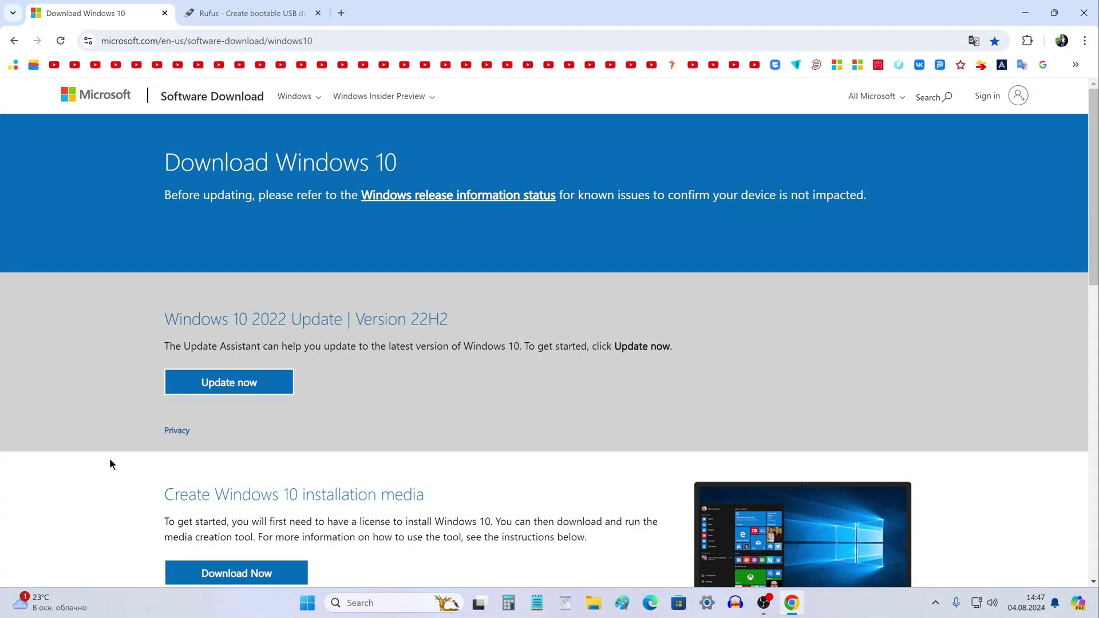
# Download MediaCreationTool_22H2.exe from the Create Windows 10 installation media section, then close the browser
pyautogui.scroll(-7, 109, 458)
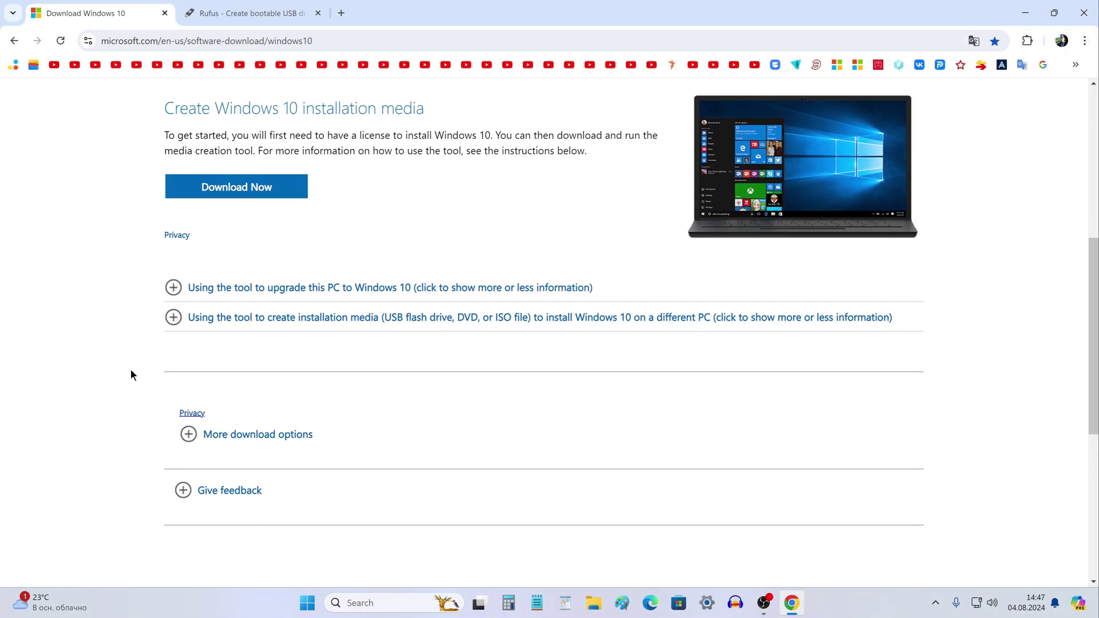
pyautogui.click(169, 294)
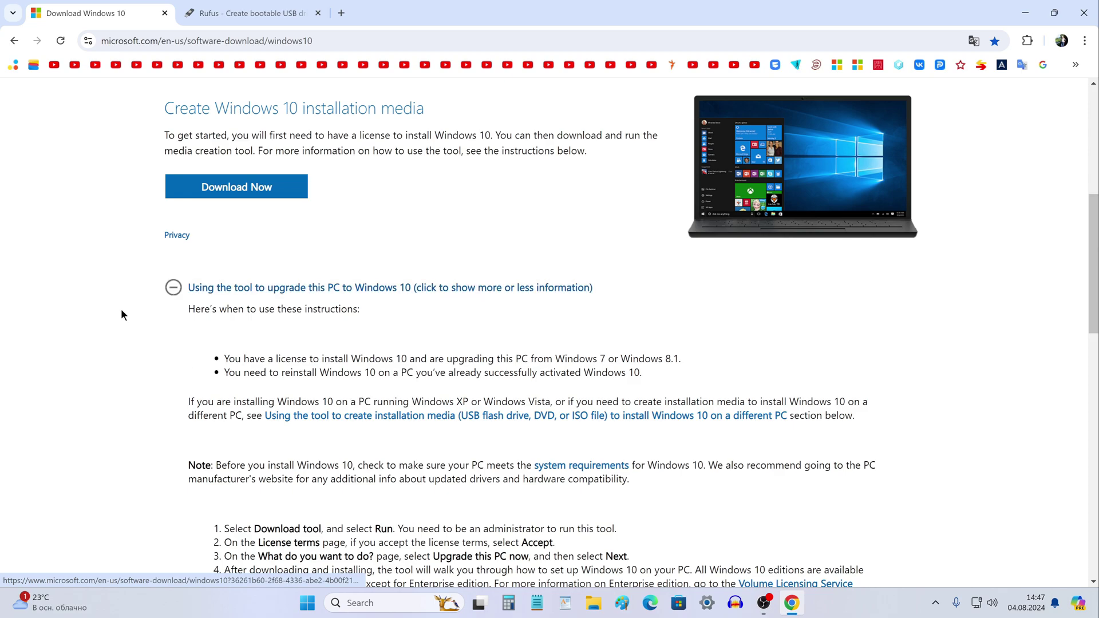
pyautogui.scroll(-1, 115, 314)
pyautogui.scroll(-5, 114, 318)
pyautogui.scroll(8, 119, 359)
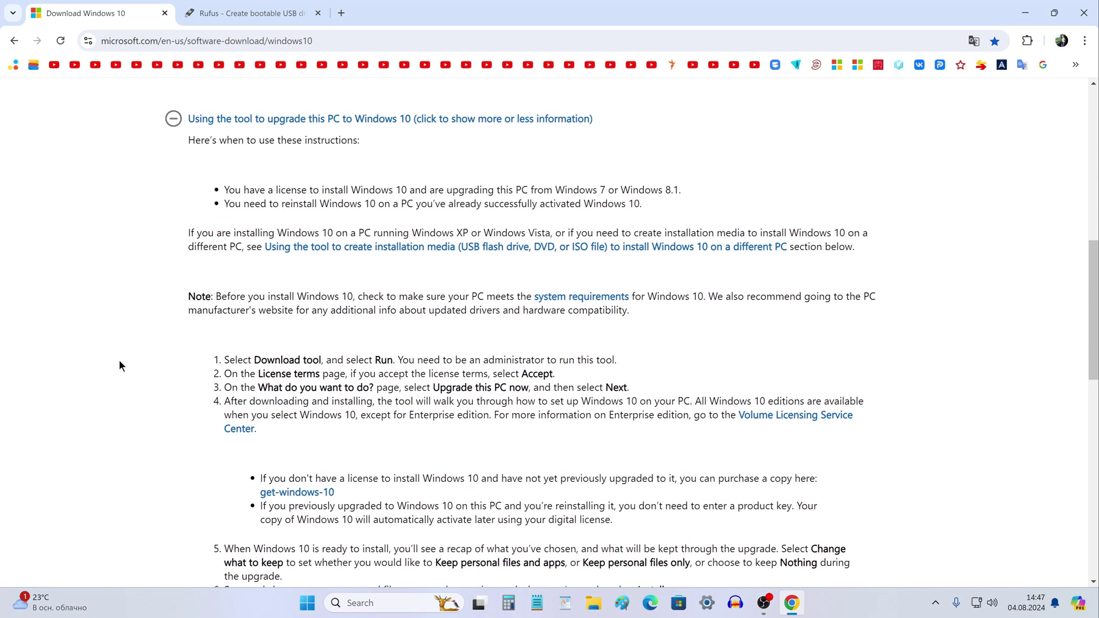
pyautogui.click(171, 418)
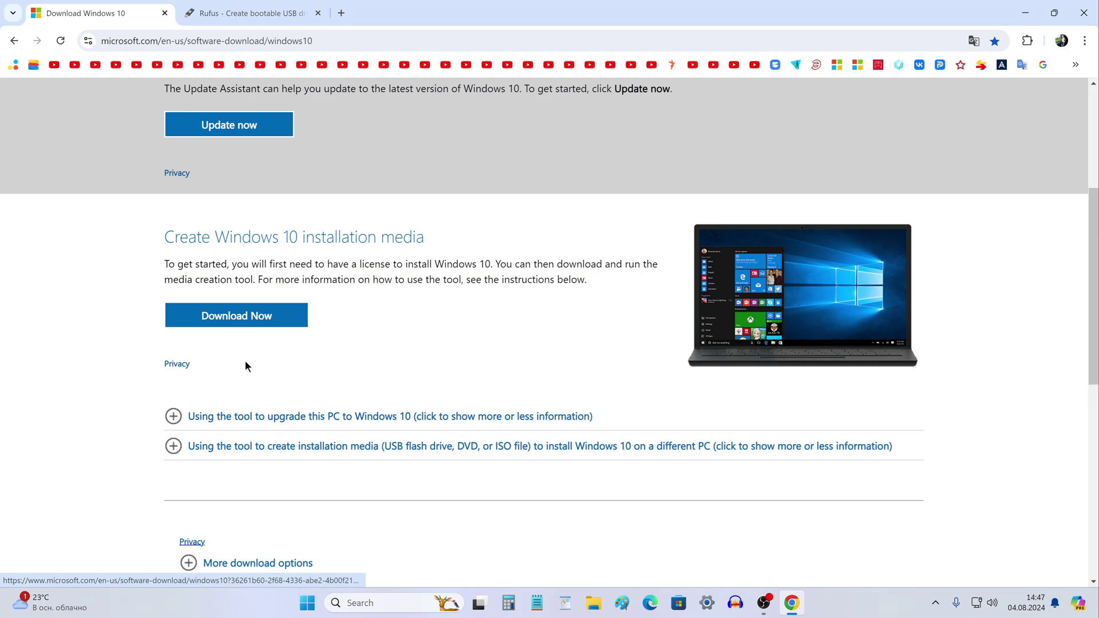
pyautogui.click(293, 320)
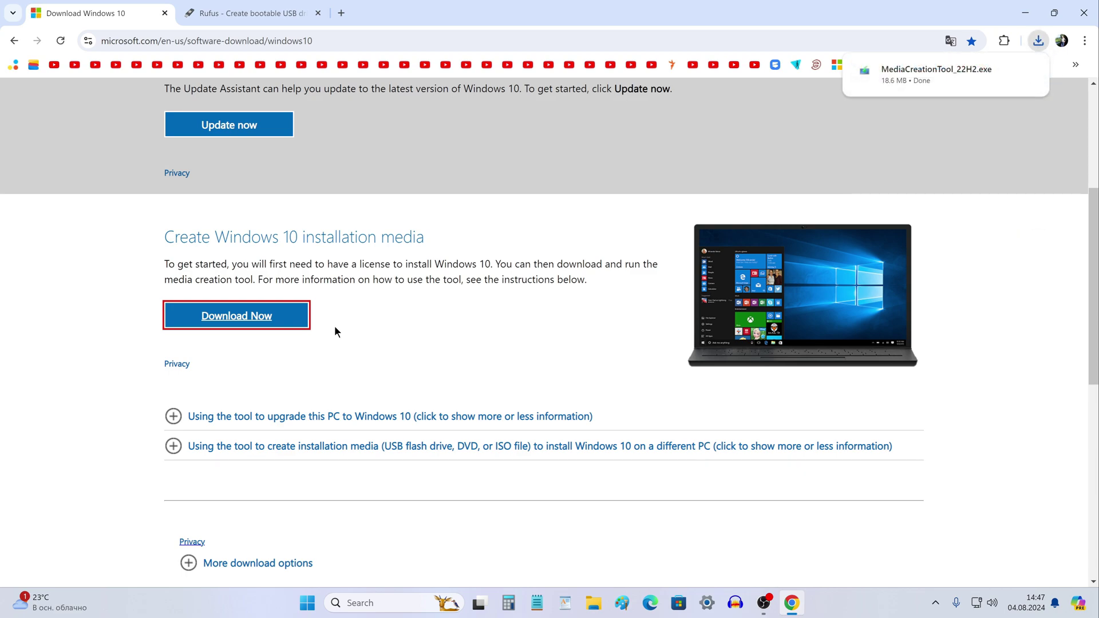
pyautogui.click(1084, 13)
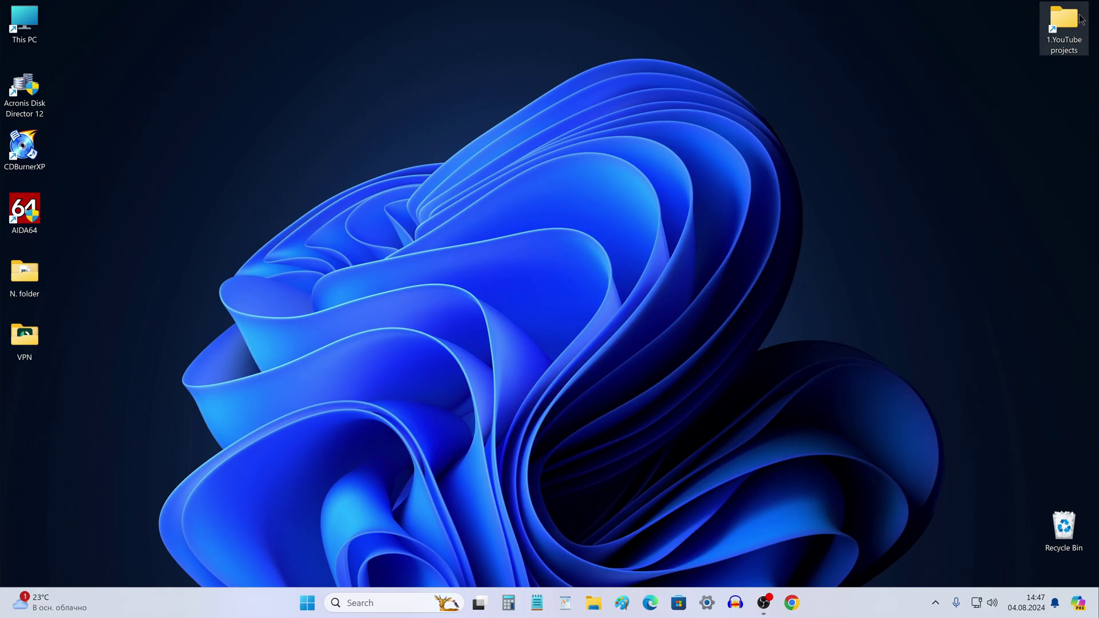
# Run MediaCreationTool_22H2 from the Downloads folder in File Explorer, then close Explorer
pyautogui.click(597, 606)
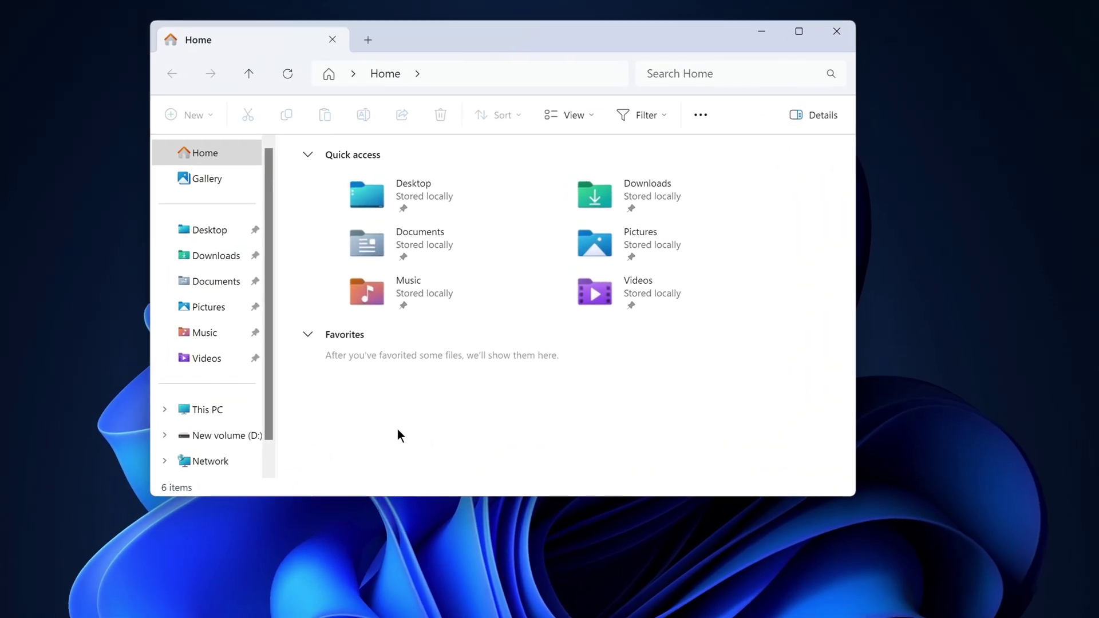
pyautogui.click(246, 258)
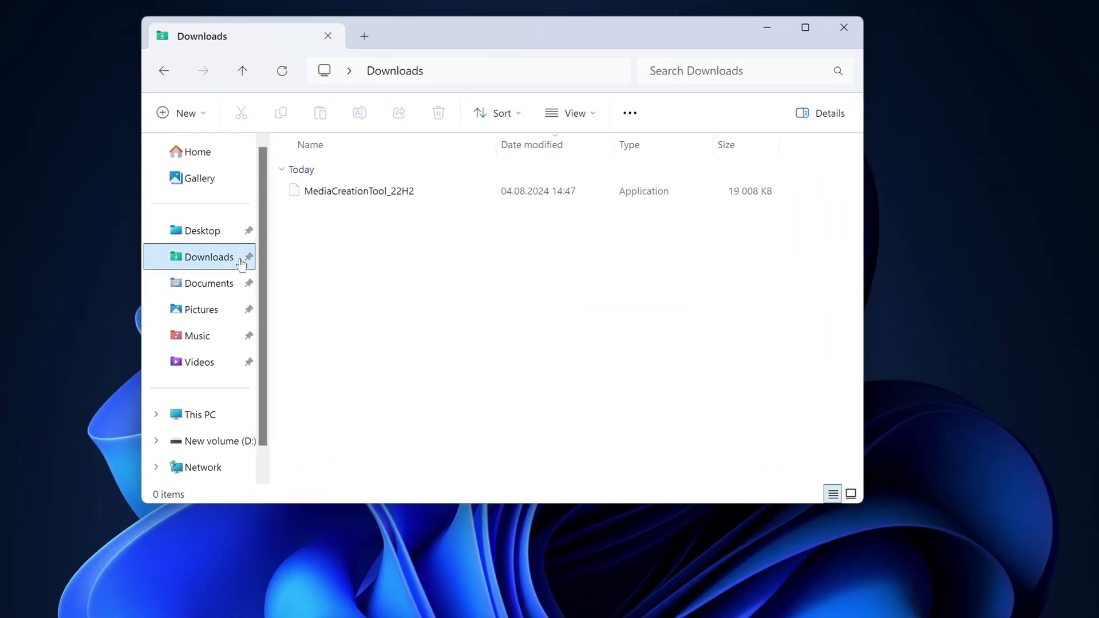
pyautogui.doubleClick(360, 192)
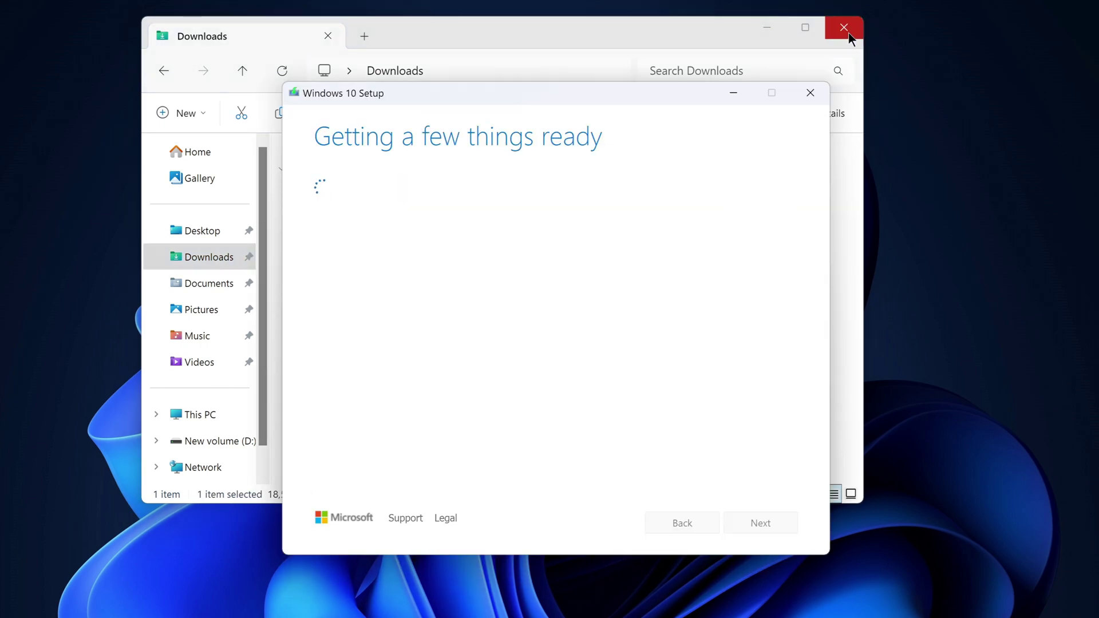
pyautogui.click(849, 32)
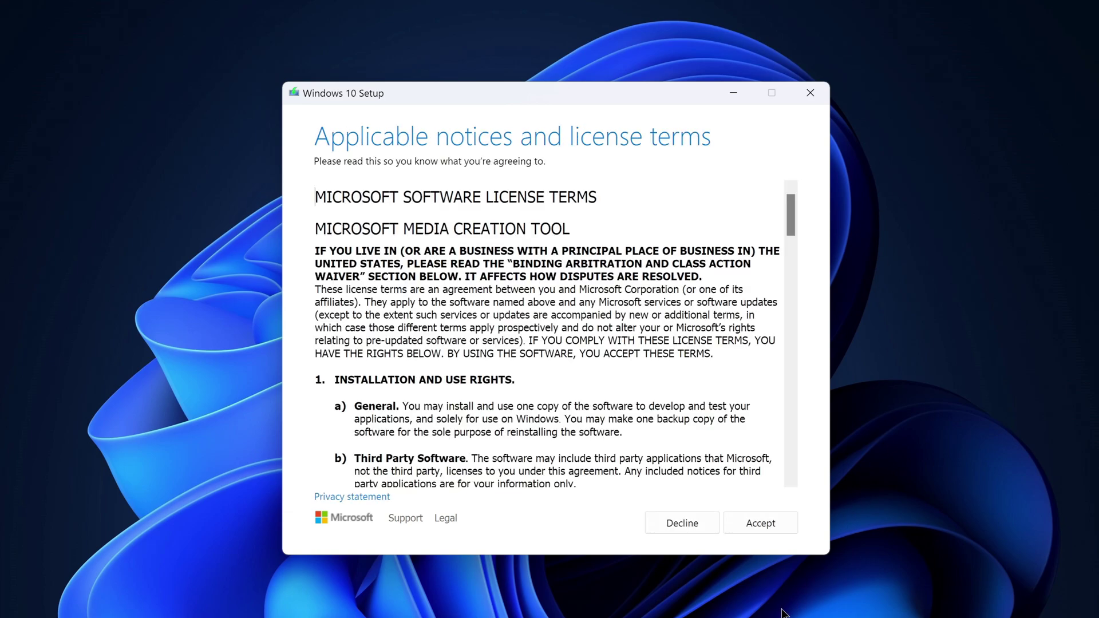
# Accept the license terms and choose to create installation media for another PC
pyautogui.click(741, 524)
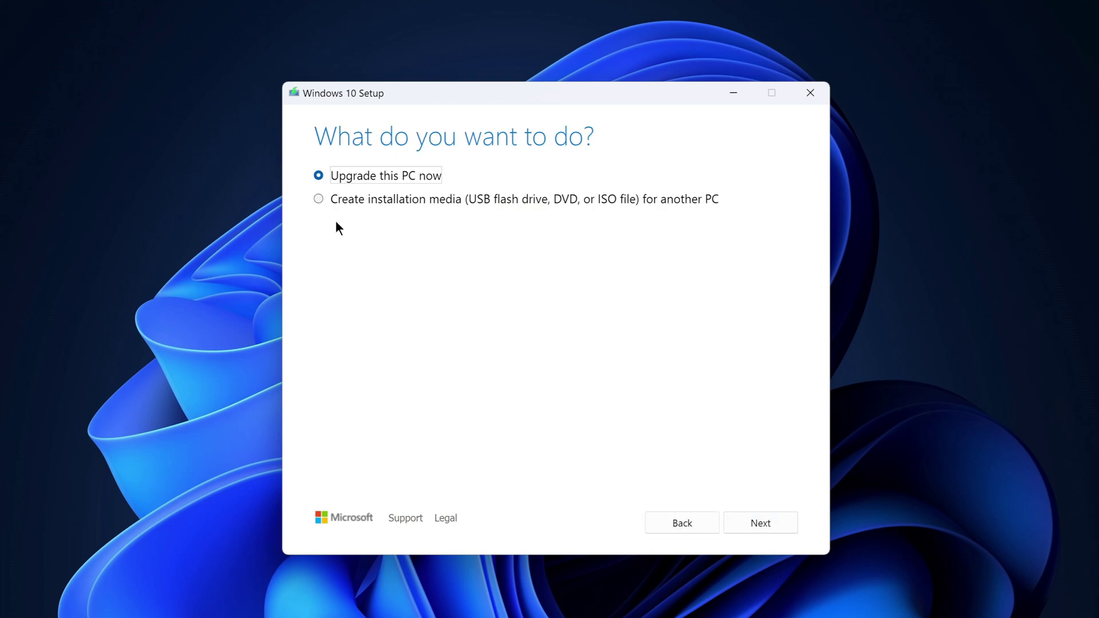
pyautogui.click(321, 198)
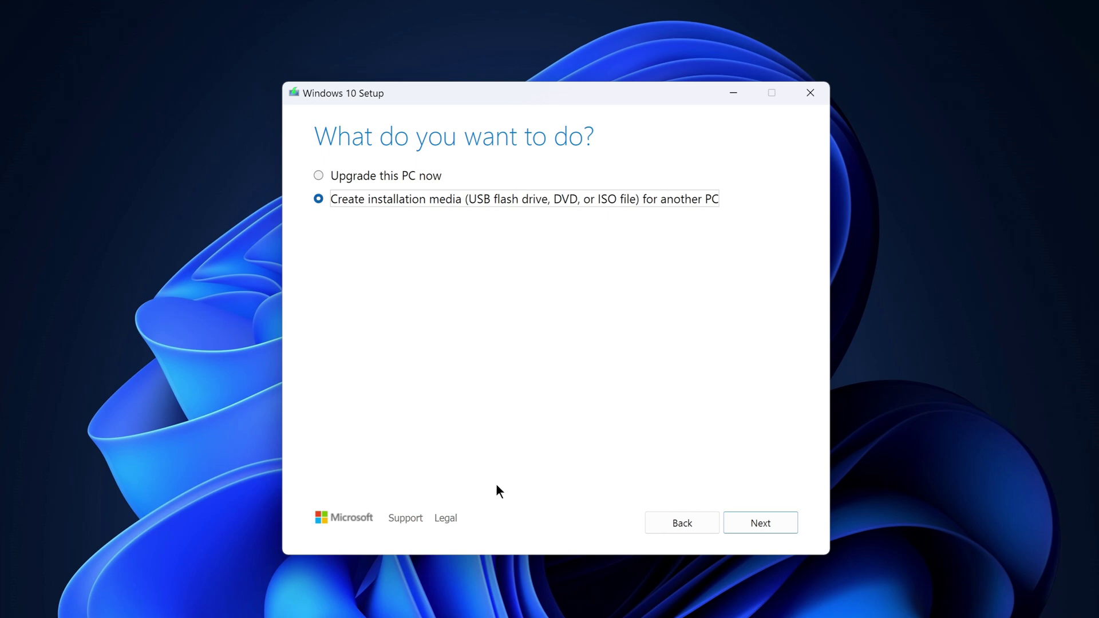
pyautogui.click(736, 531)
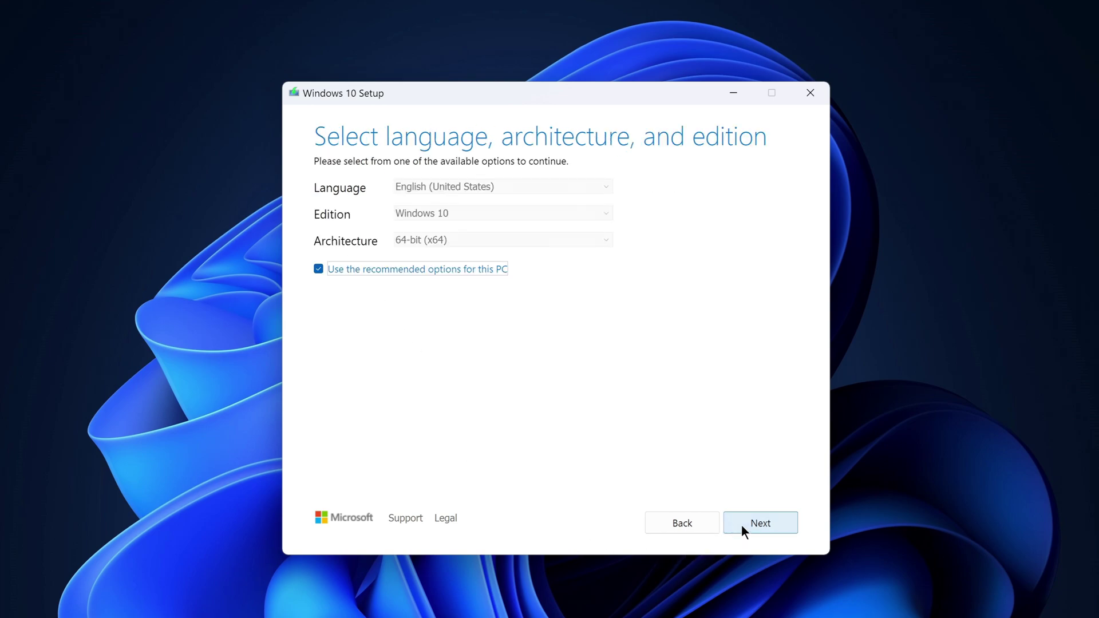
# Keep English (United States), Windows 10, 64-bit as language, edition and architecture
pyautogui.click(318, 268)
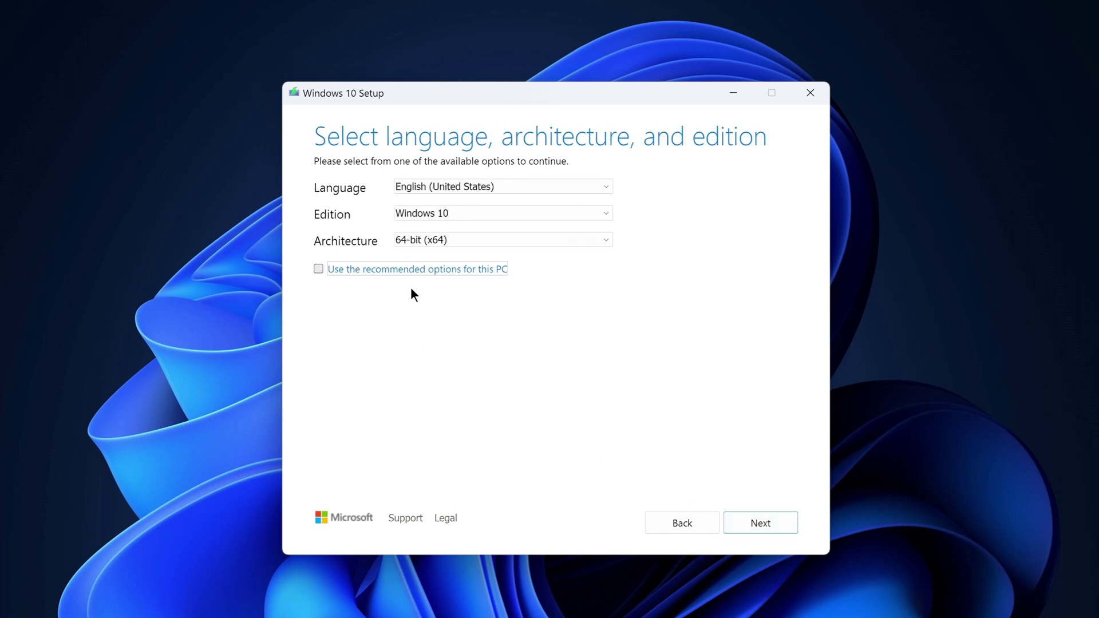
pyautogui.click(603, 191)
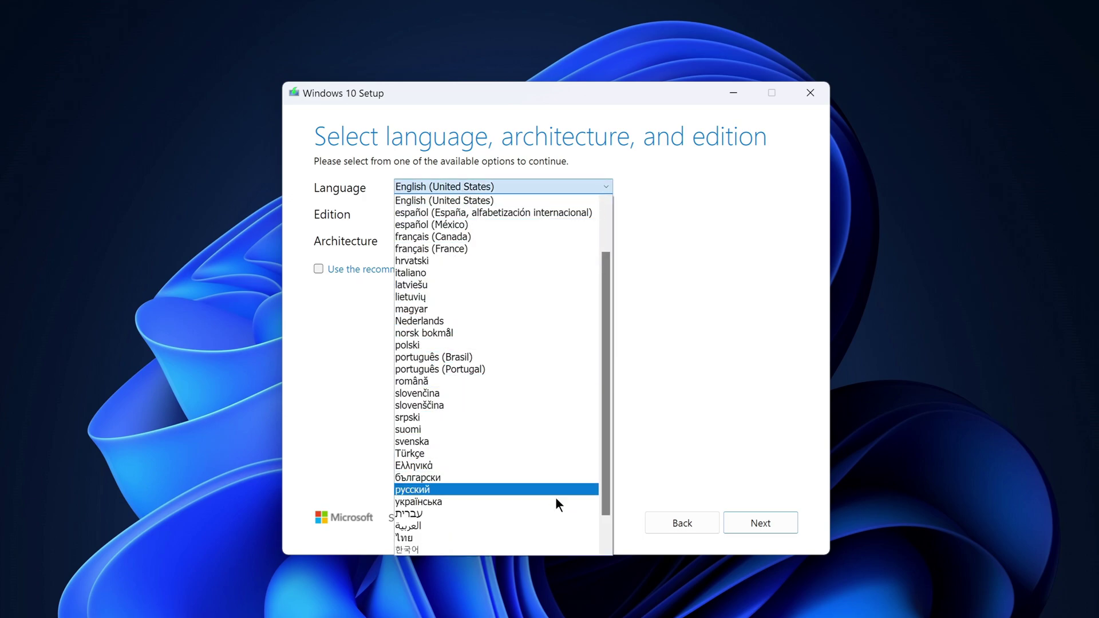
pyautogui.click(718, 199)
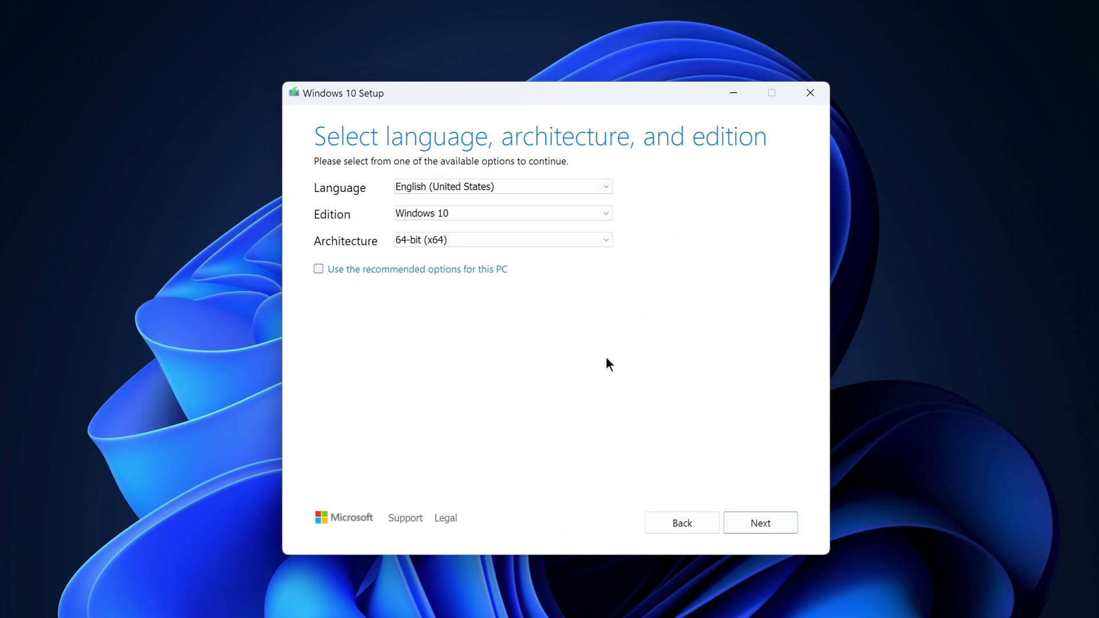
pyautogui.click(739, 528)
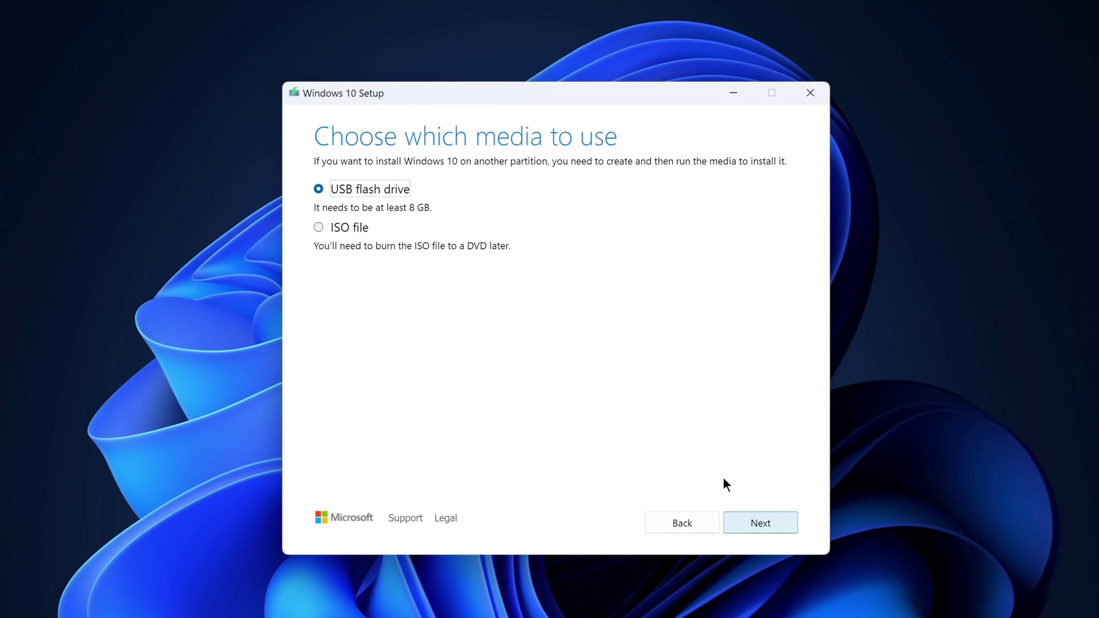
# Save Windows 10 as an ISO file in Downloads and close the tool once finished
pyautogui.click(319, 227)
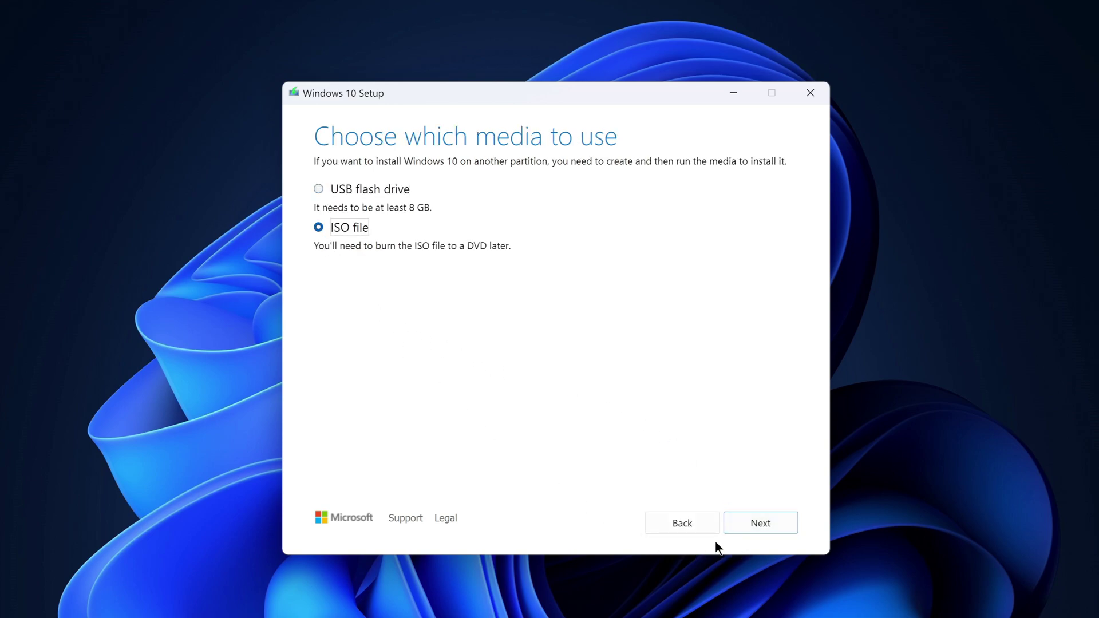
pyautogui.click(736, 525)
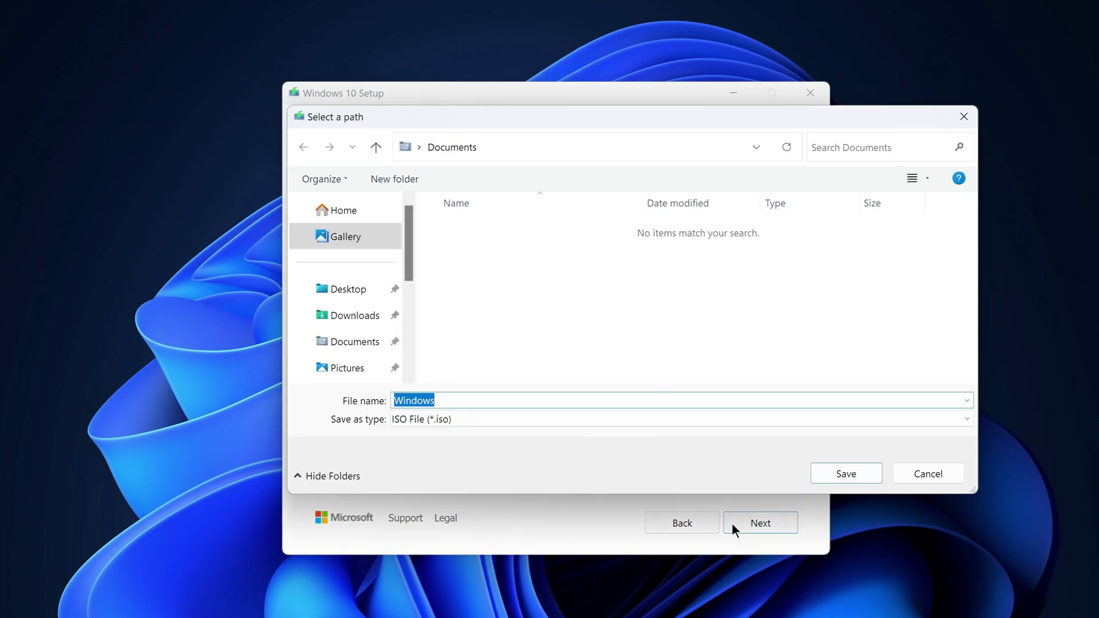
pyautogui.click(366, 318)
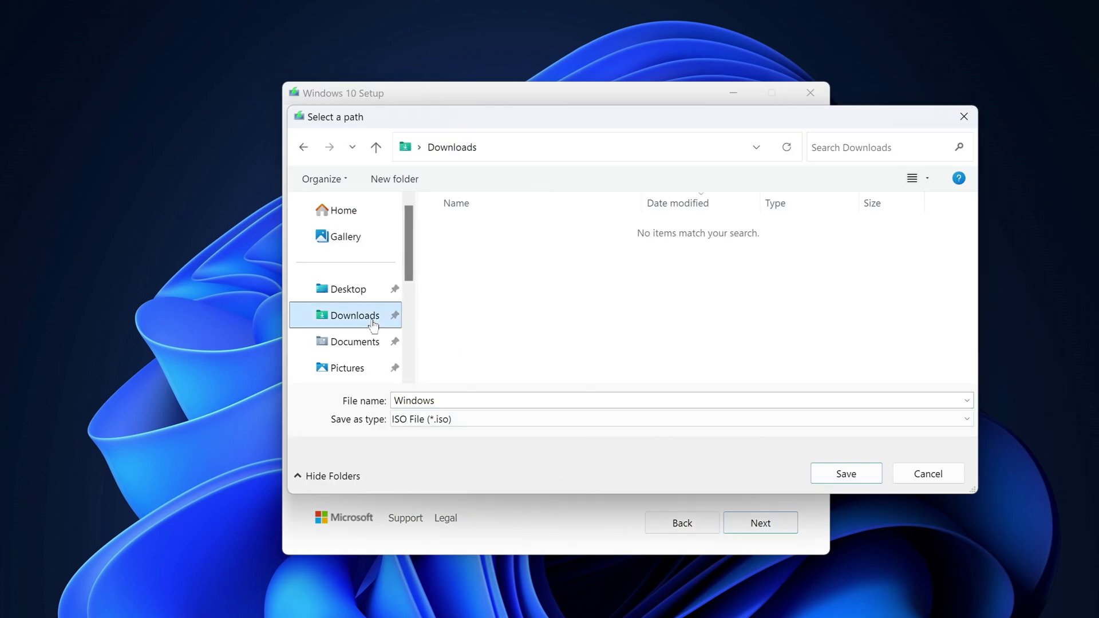
pyautogui.click(827, 477)
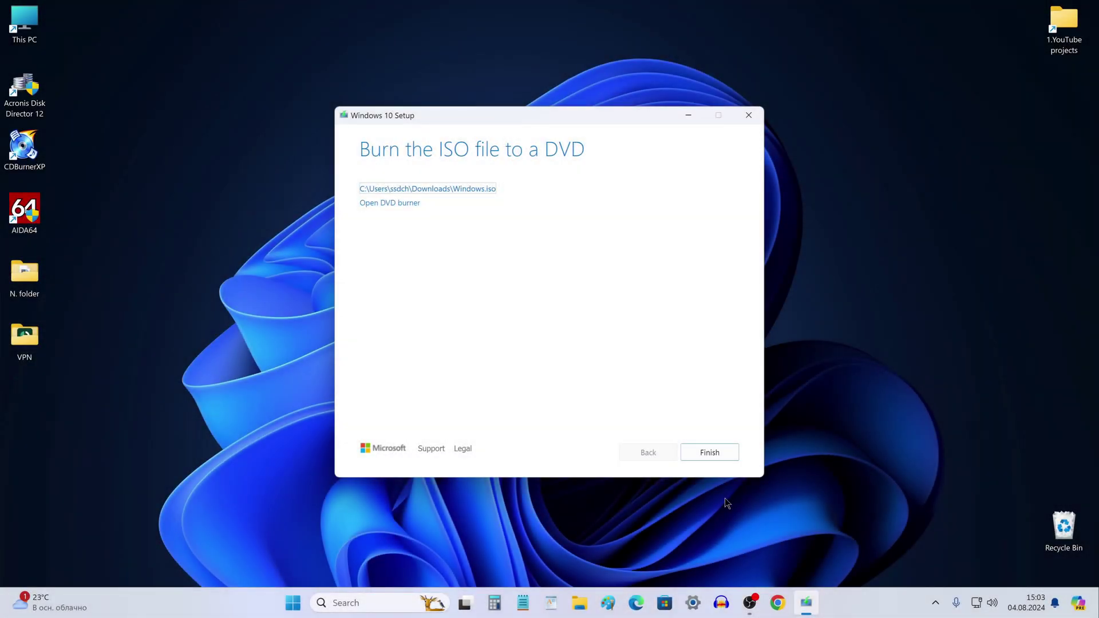
pyautogui.click(694, 455)
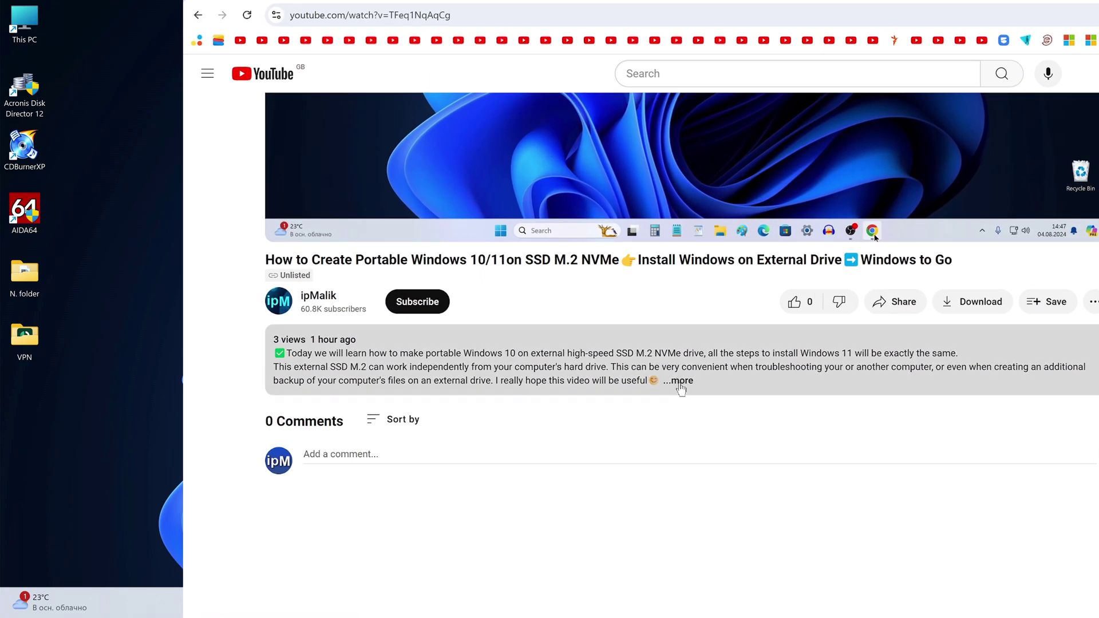
# Expand the video description and follow its rufus.ie/en/ link down to the Download section
pyautogui.click(680, 382)
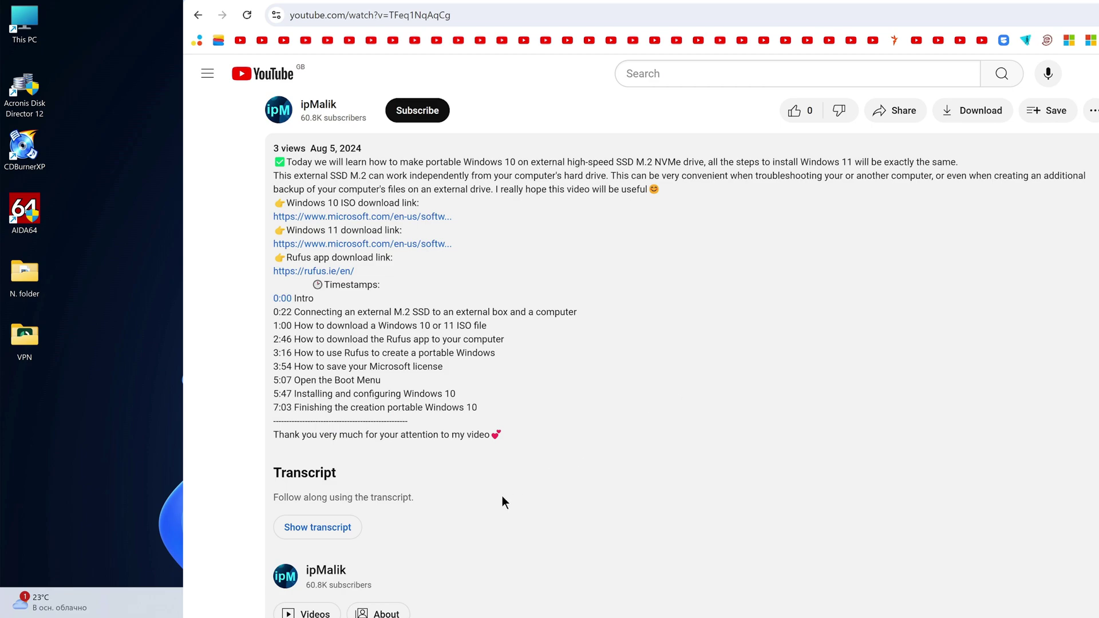
pyautogui.click(310, 273)
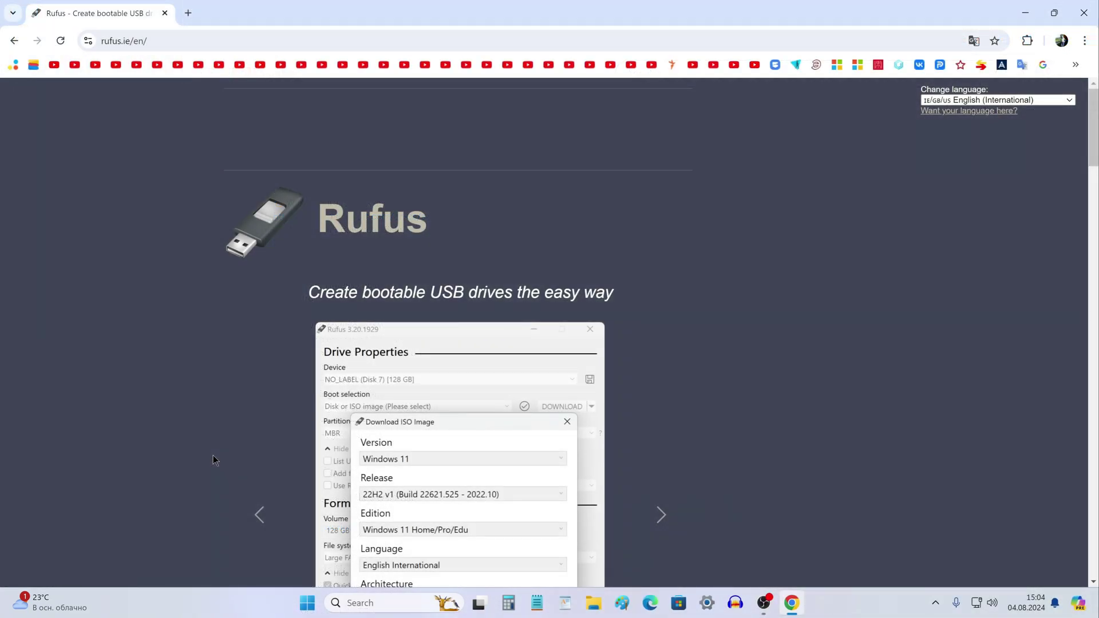
pyautogui.scroll(-10, 213, 460)
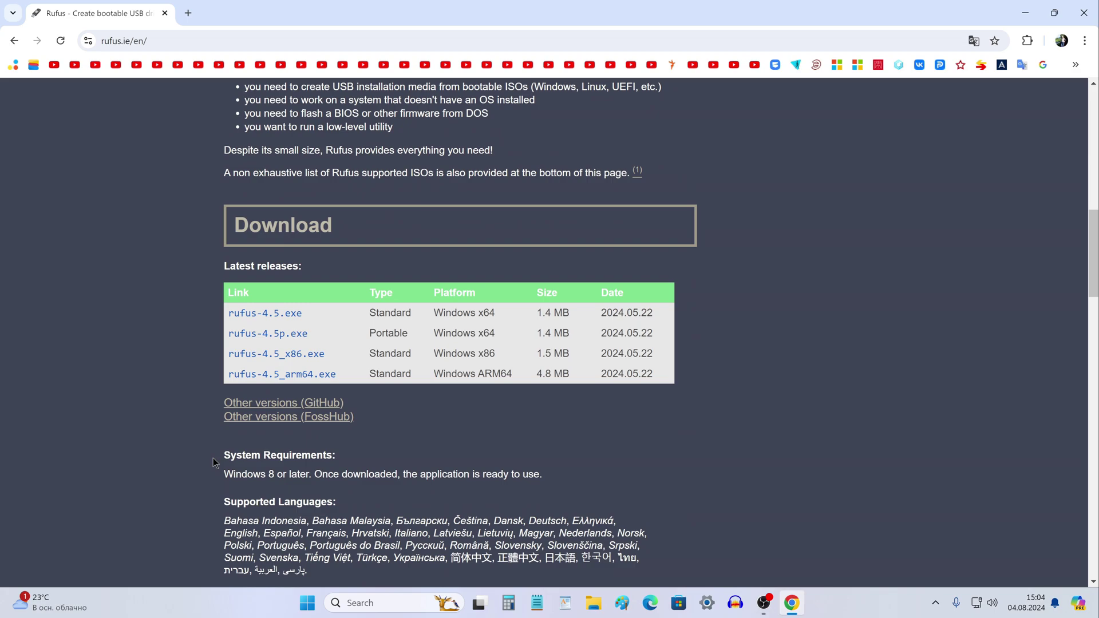
# Download rufus-4.5.exe, close Chrome, and launch it from the Downloads folder
pyautogui.click(276, 318)
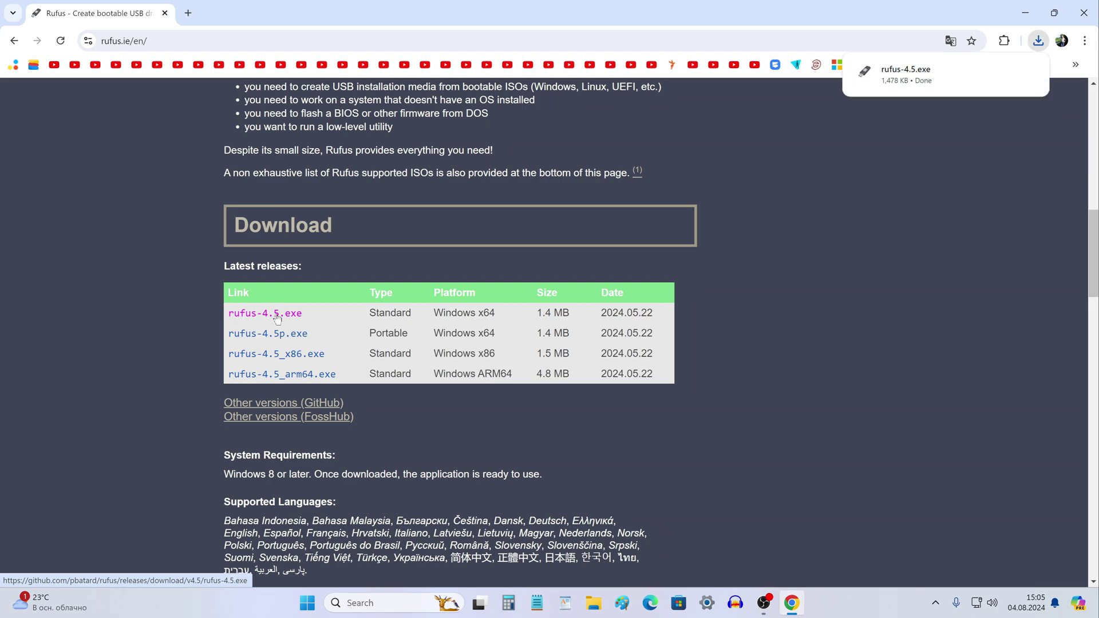
pyautogui.click(1083, 12)
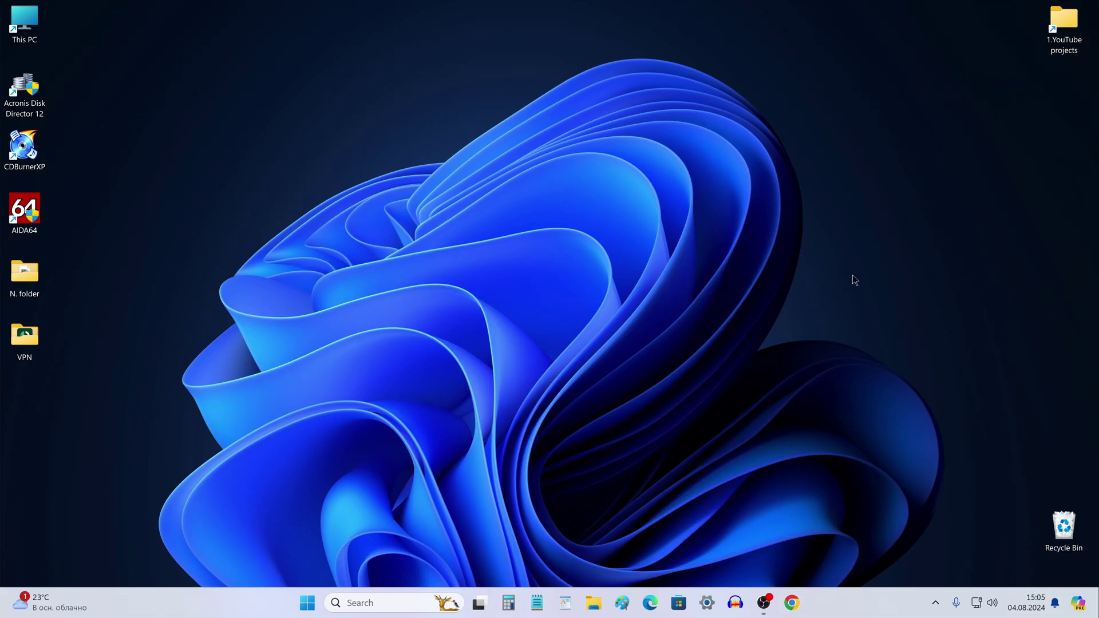
pyautogui.click(595, 606)
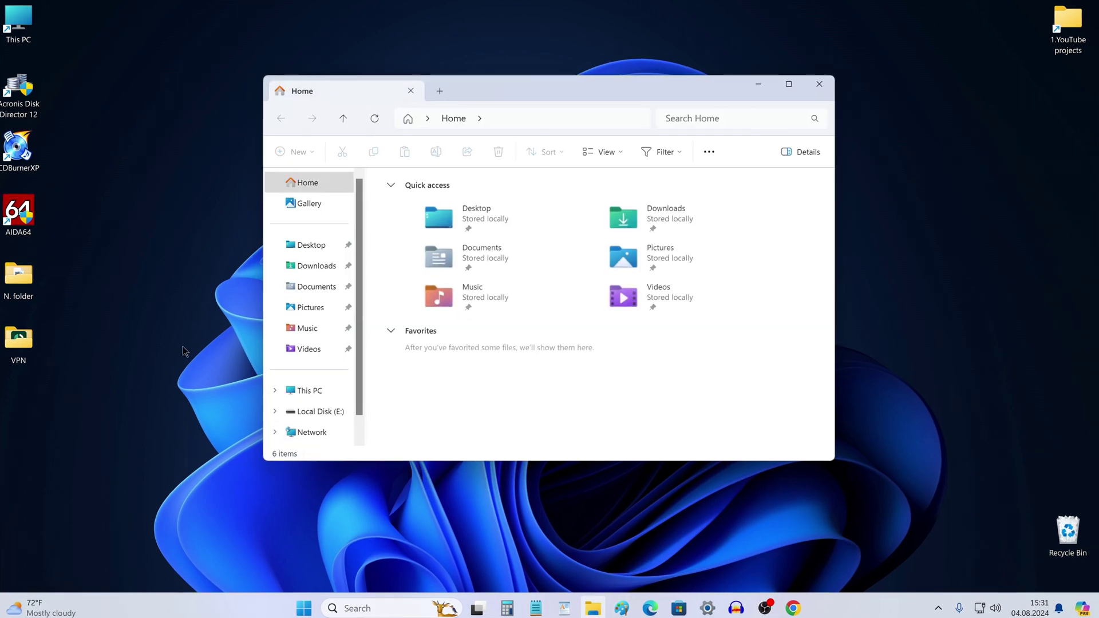
pyautogui.click(221, 346)
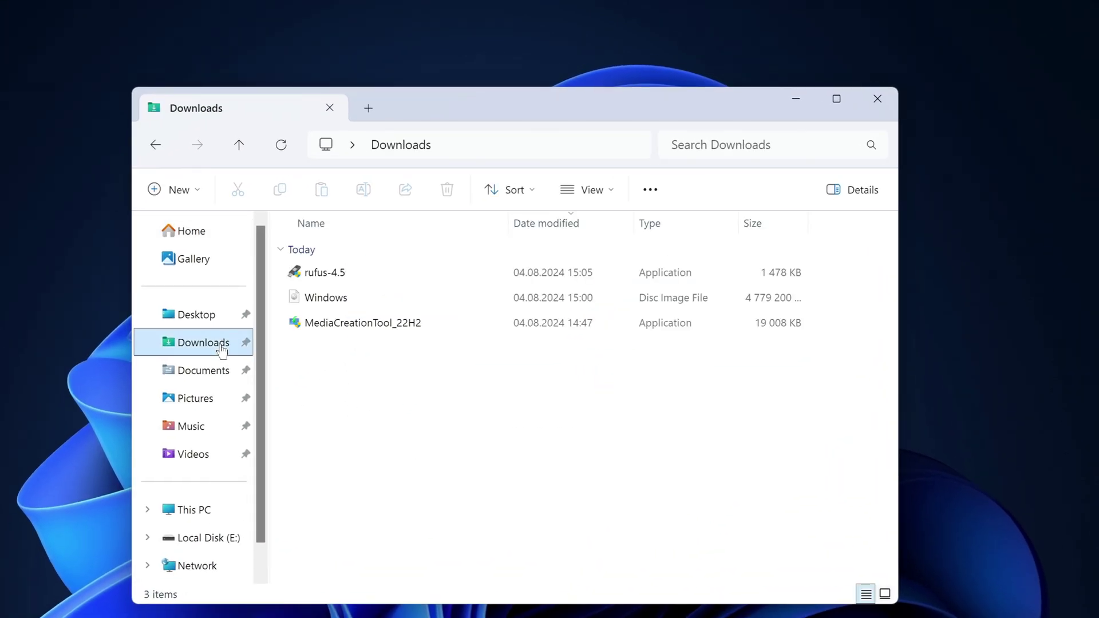
pyautogui.doubleClick(323, 274)
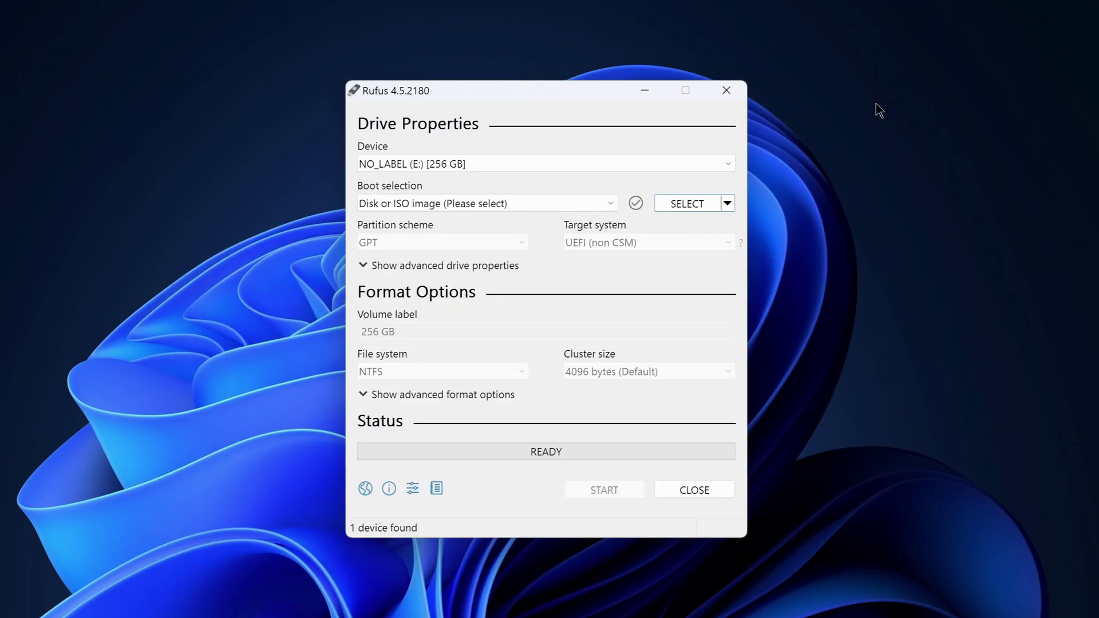
# Target the 256 GB NO_LABEL (E:) drive, load Windows.iso from Downloads, and select Windows To Go
pyautogui.click(730, 163)
pyautogui.click(593, 181)
pyautogui.click(667, 203)
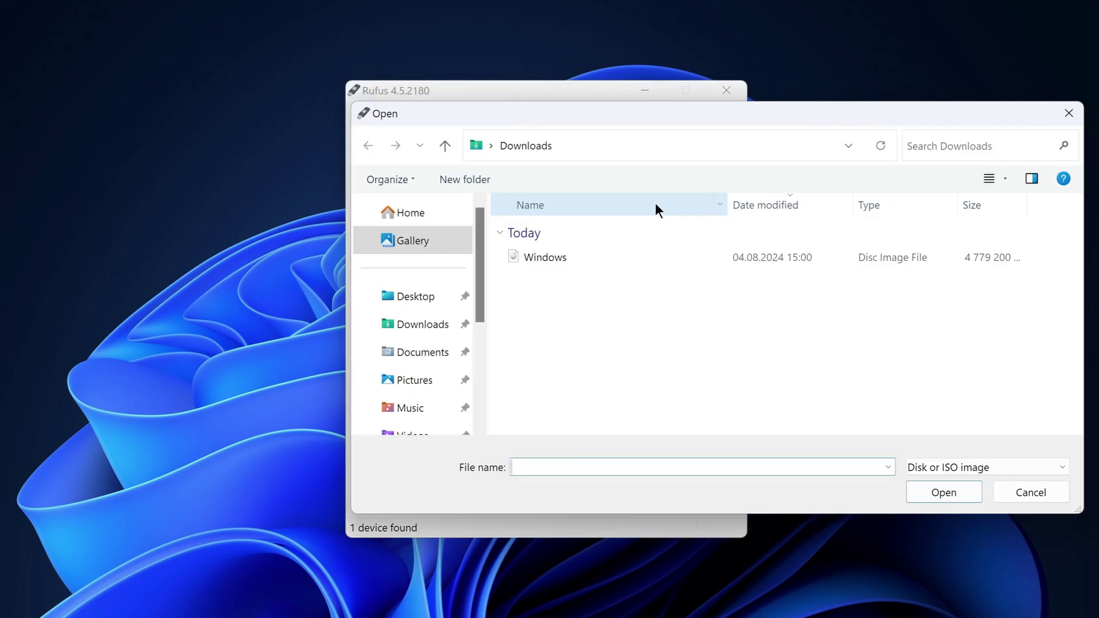
pyautogui.click(552, 256)
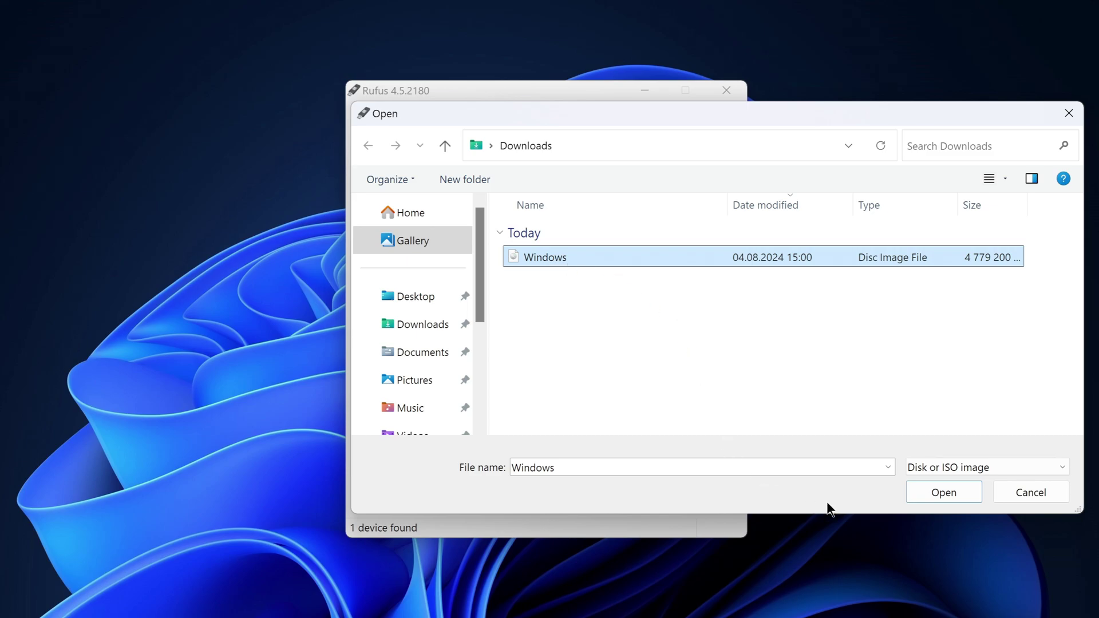
pyautogui.click(916, 497)
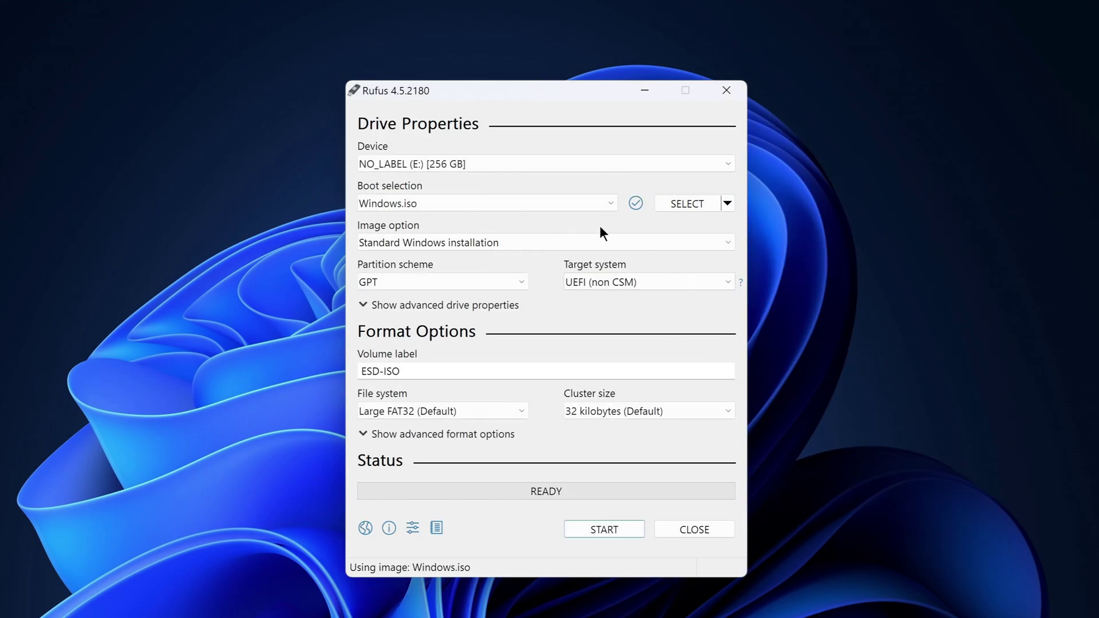
pyautogui.click(721, 242)
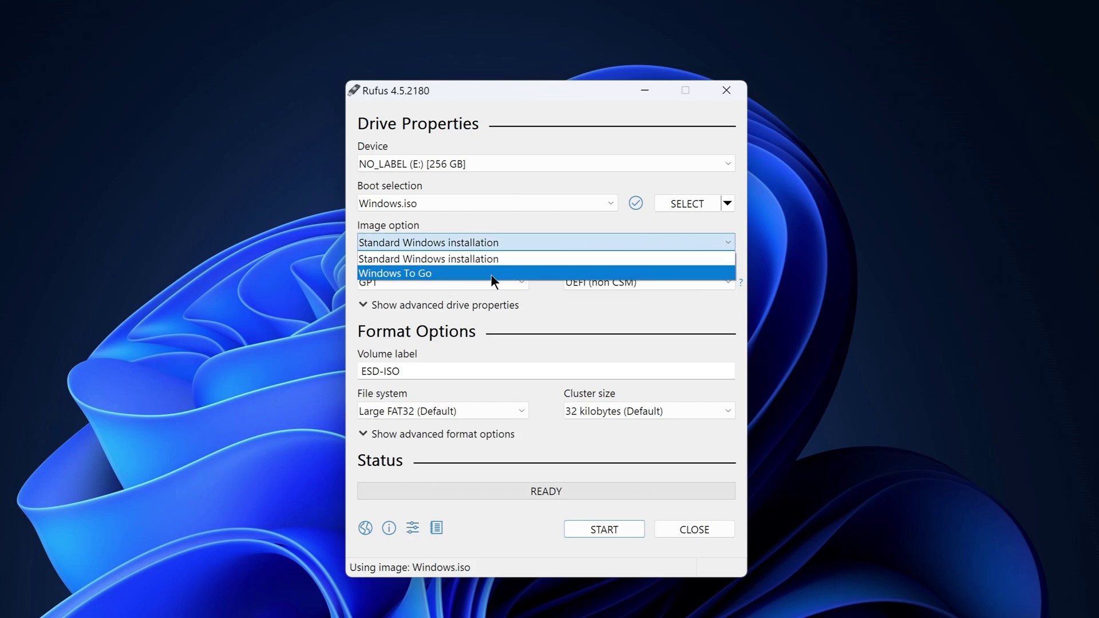
pyautogui.click(550, 273)
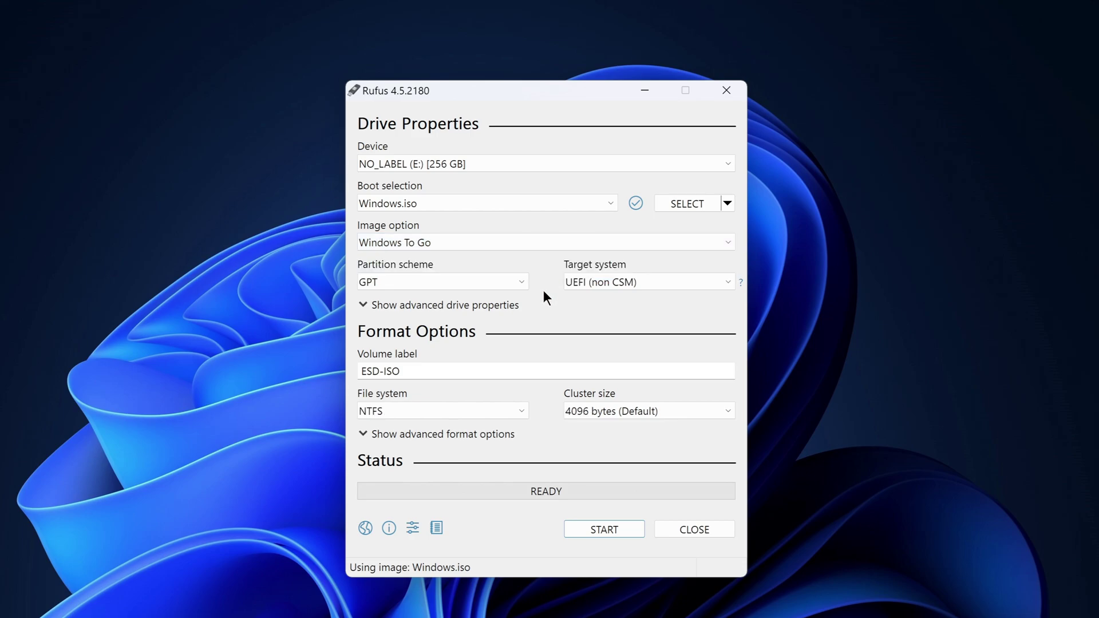
# Start creating the drive and confirm Windows 10 Pro as the edition to install
pyautogui.click(570, 529)
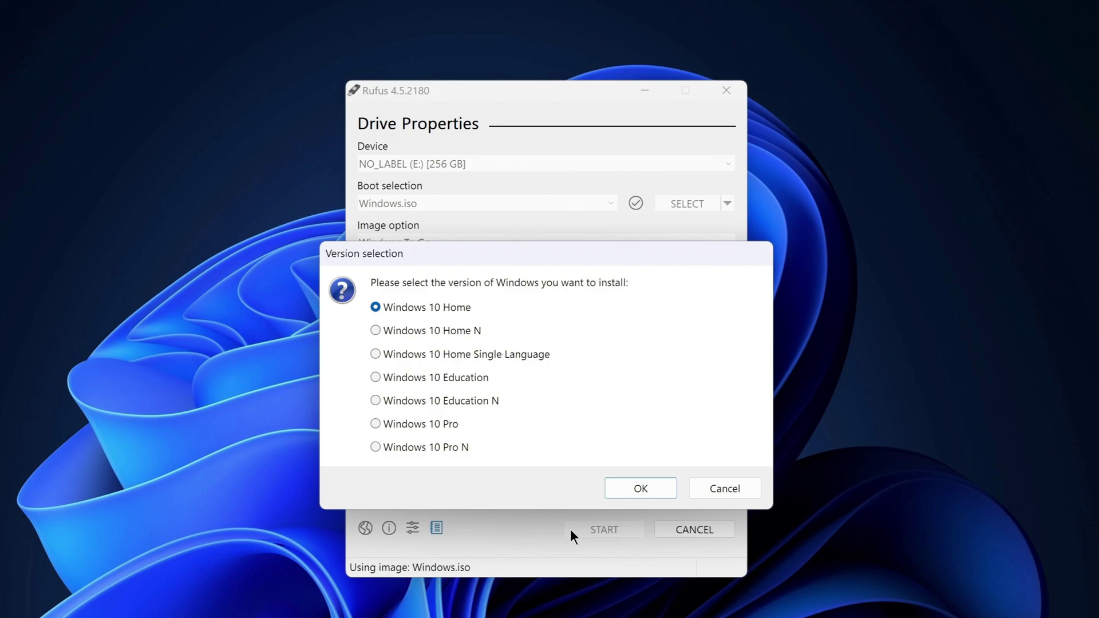
pyautogui.click(475, 425)
pyautogui.click(622, 493)
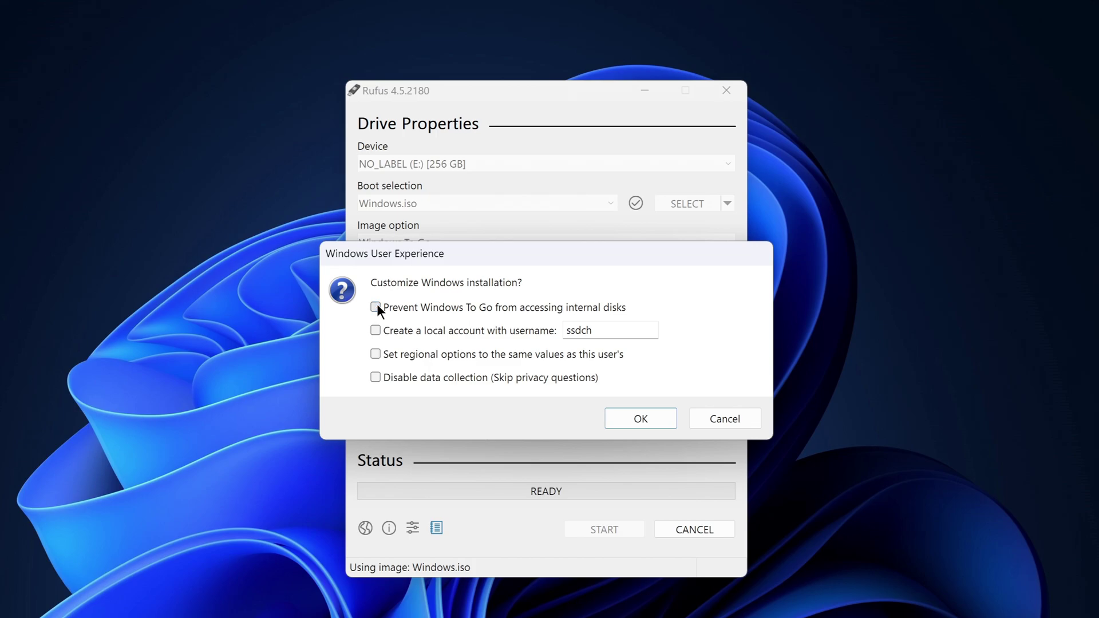
# Accept the unchecked customization options, approve formatting and erasing the drive, then close Rufus at READY
pyautogui.click(613, 420)
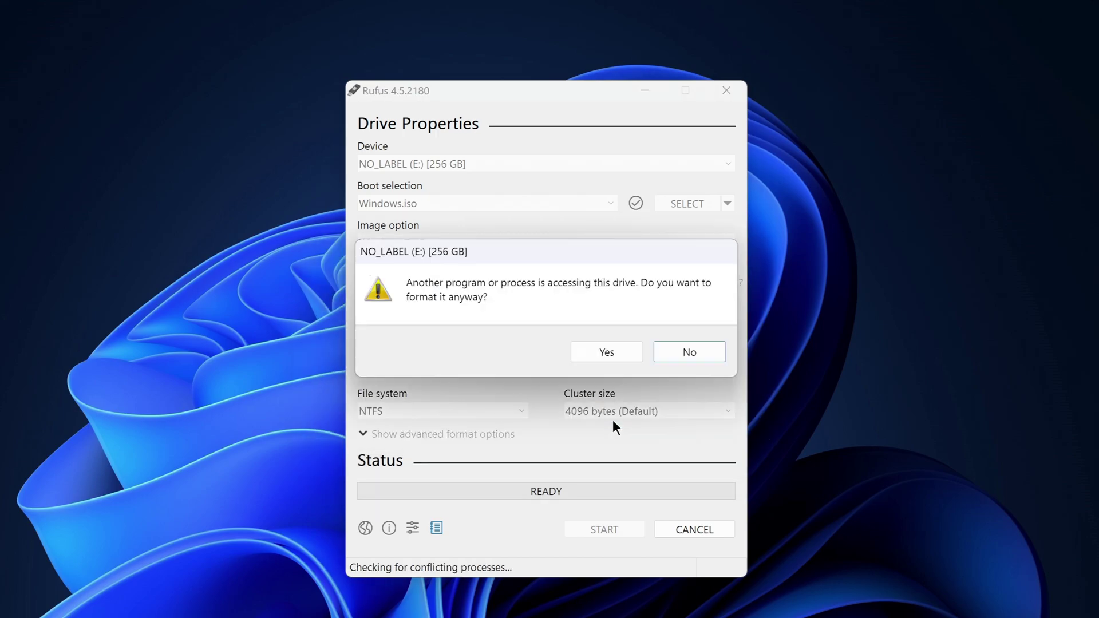
pyautogui.click(607, 352)
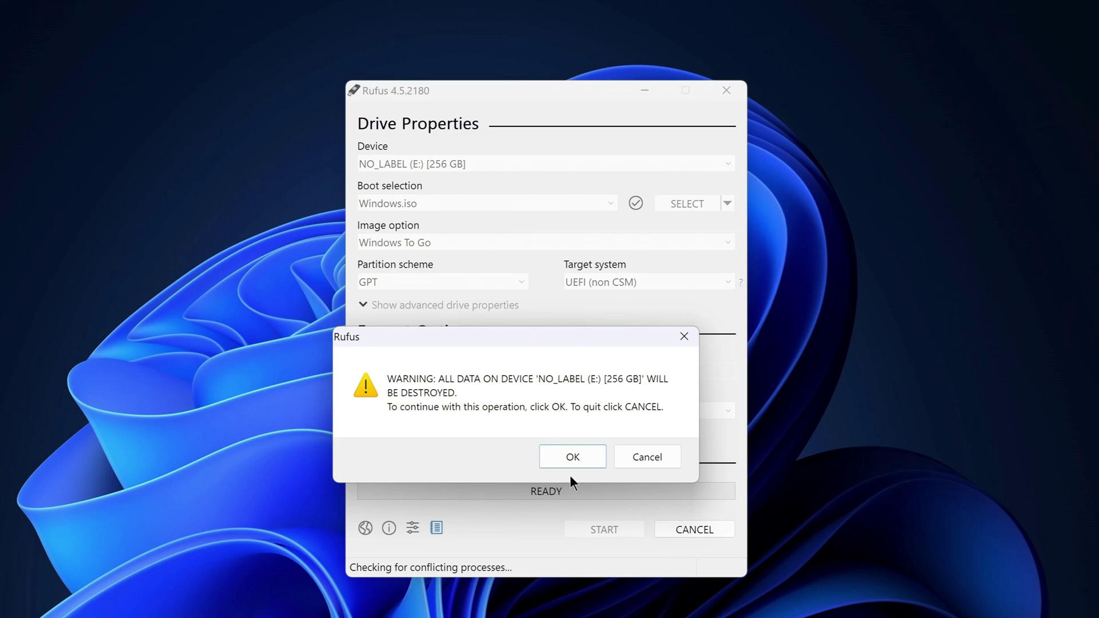
pyautogui.click(573, 457)
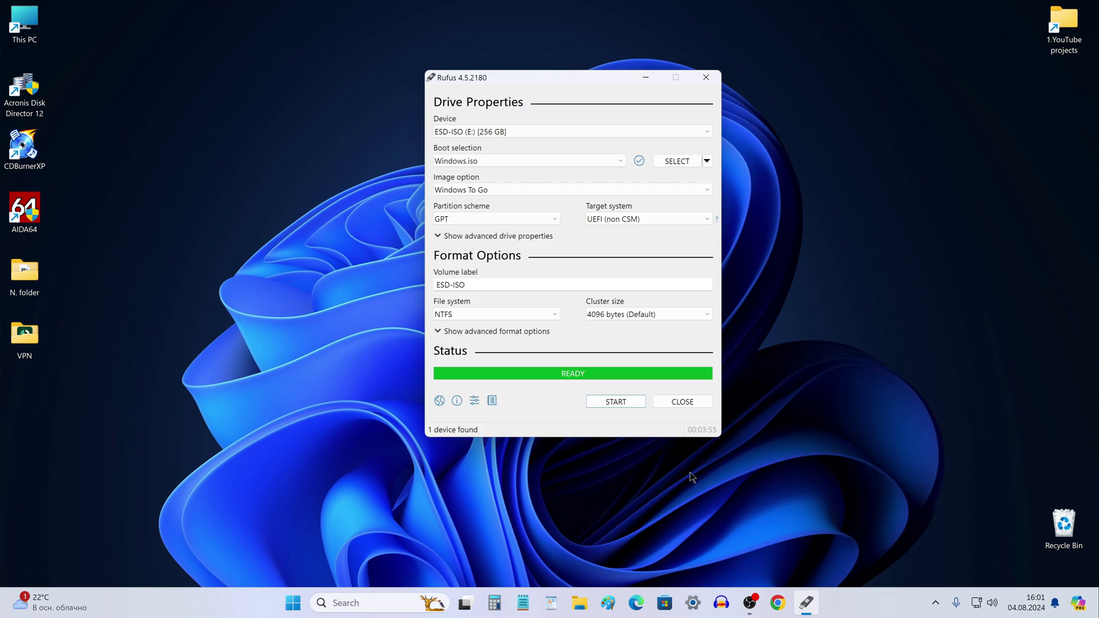
pyautogui.click(665, 402)
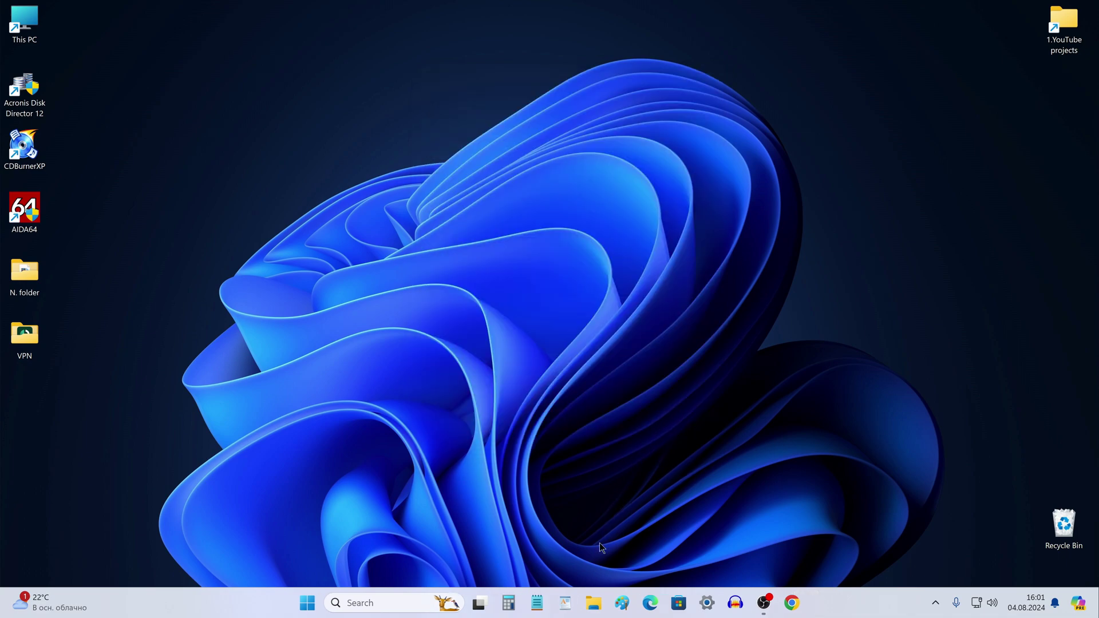
pyautogui.click(593, 603)
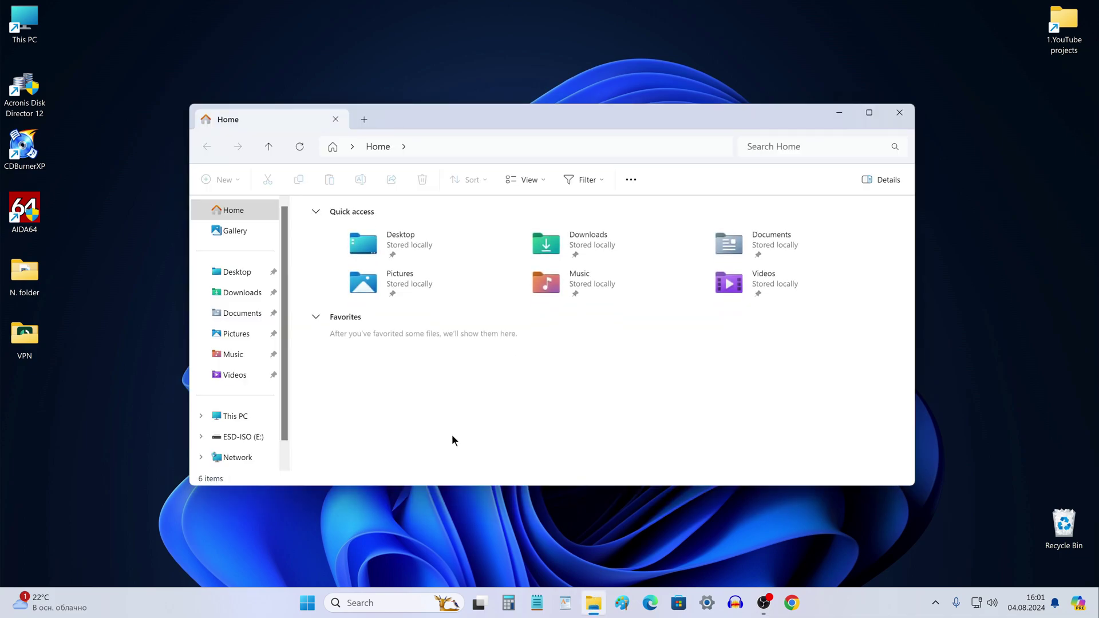
pyautogui.click(255, 415)
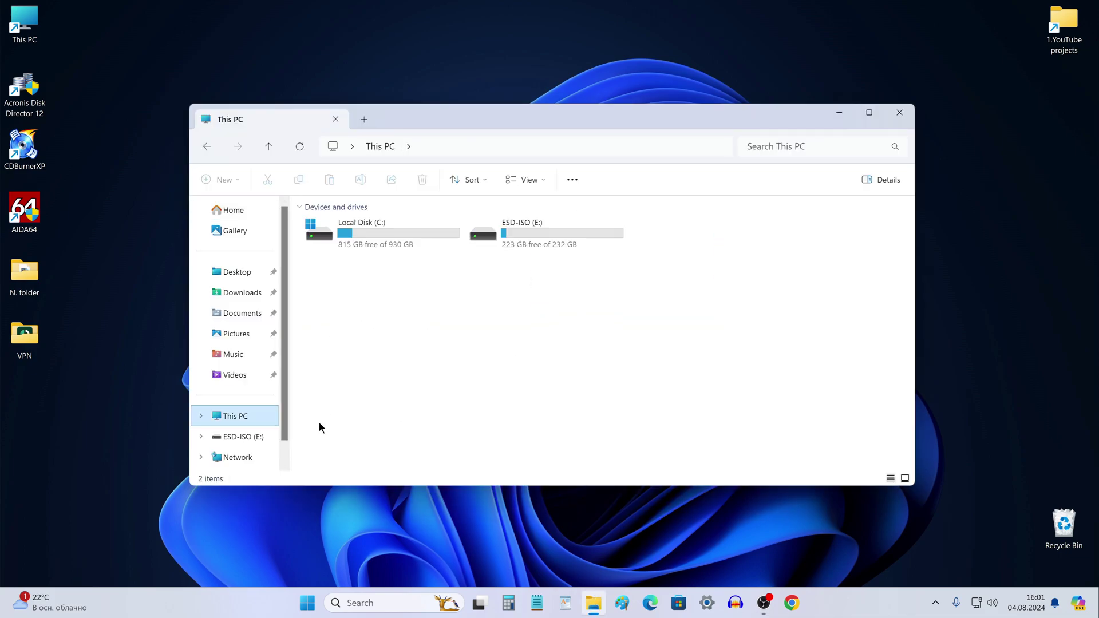
pyautogui.doubleClick(551, 235)
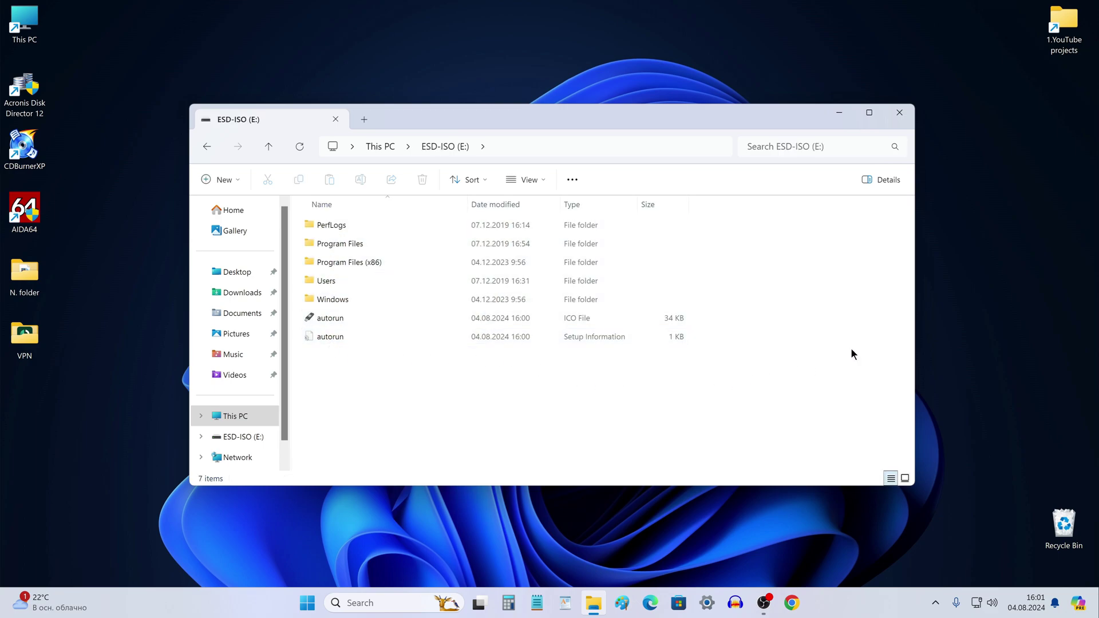
pyautogui.click(900, 113)
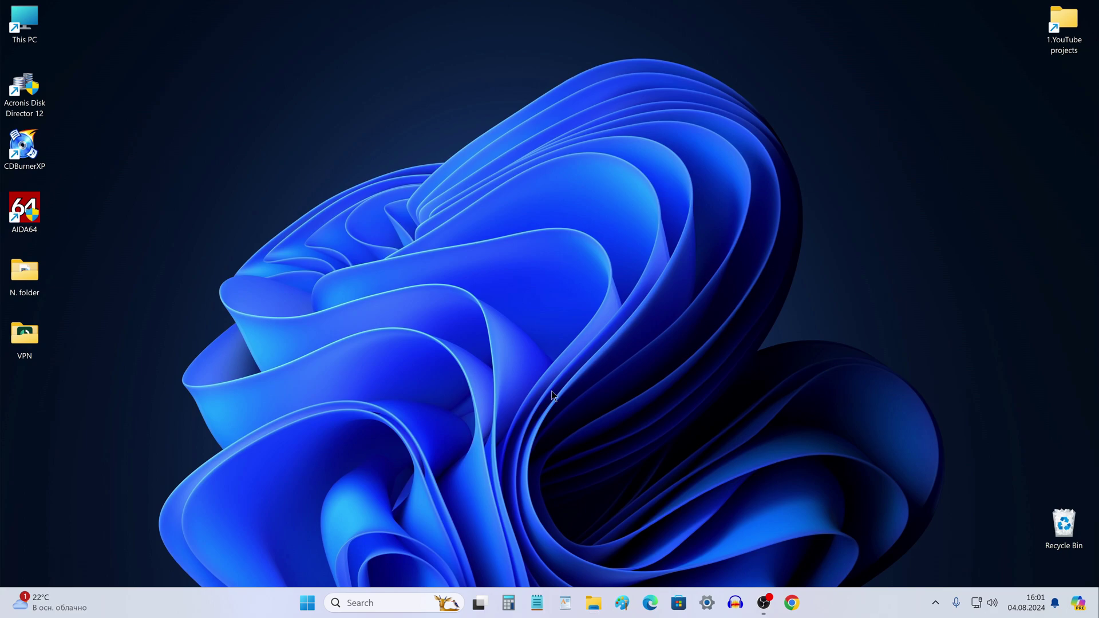
# Restart Windows 11 from the Start button's right-click menu
pyautogui.rightClick(308, 602)
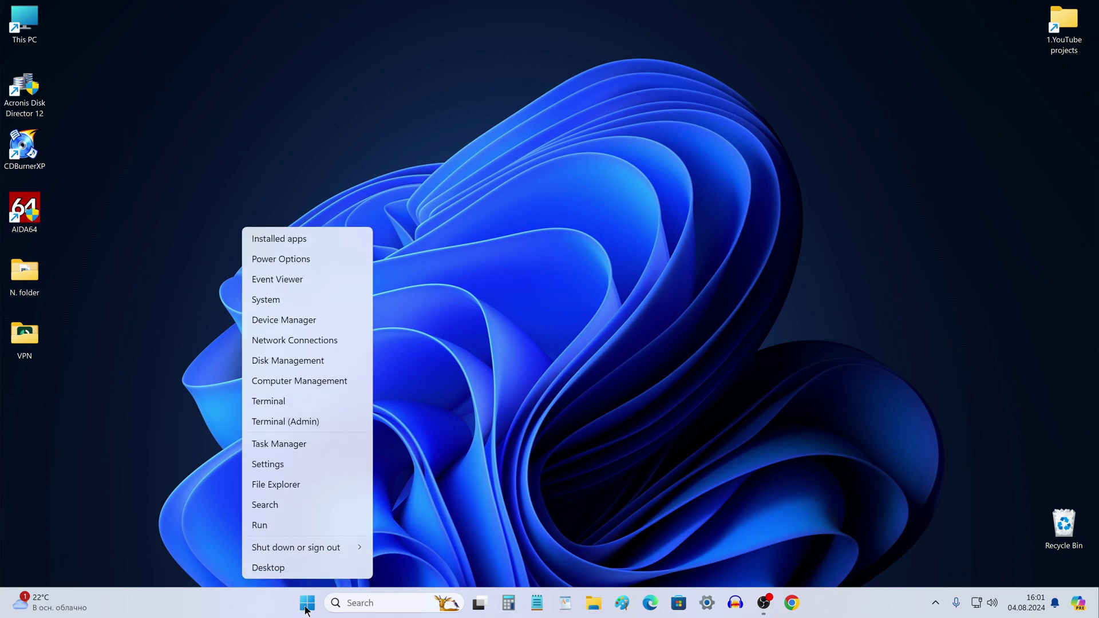
pyautogui.moveTo(320, 548)
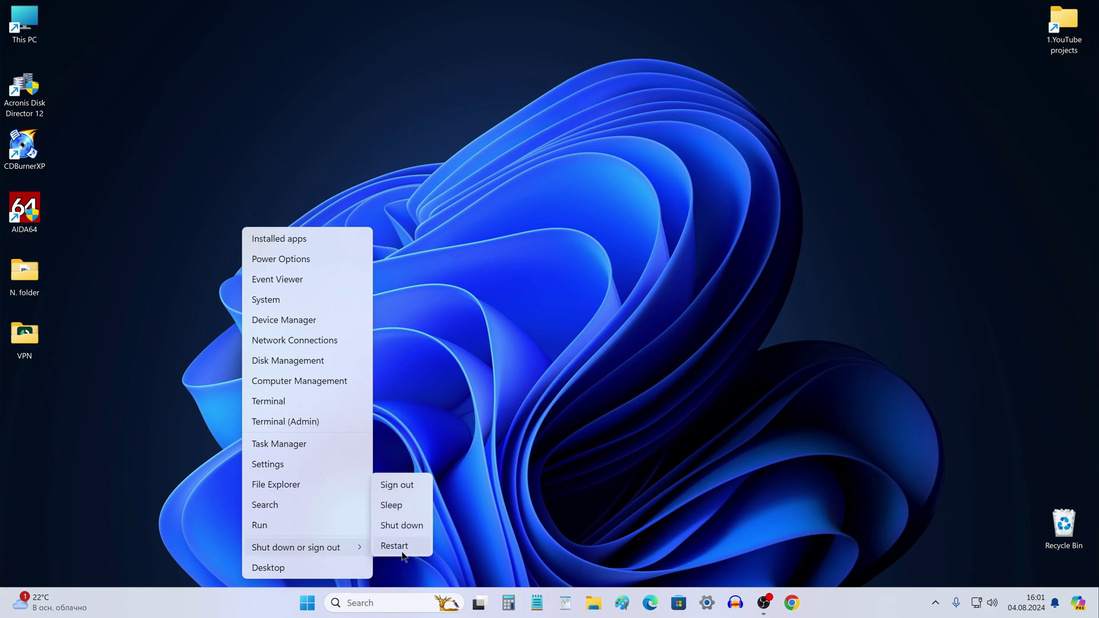
pyautogui.click(423, 544)
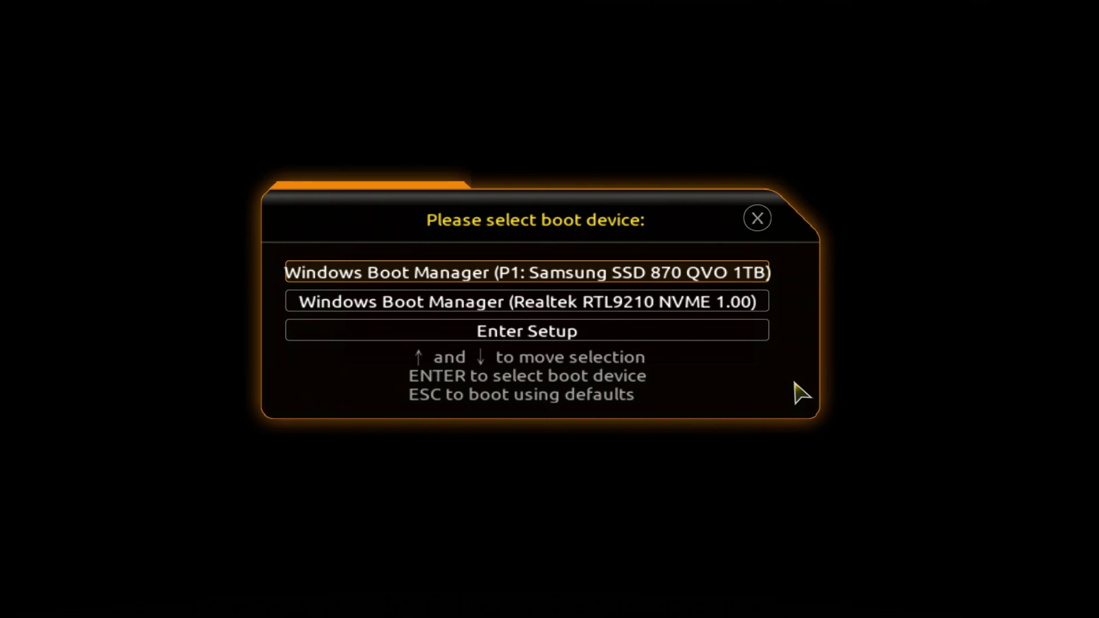
# Boot from 'Windows Boot Manager (Realtek RTL9210 NVME 1.00)' in the boot menu
pyautogui.press('Down')
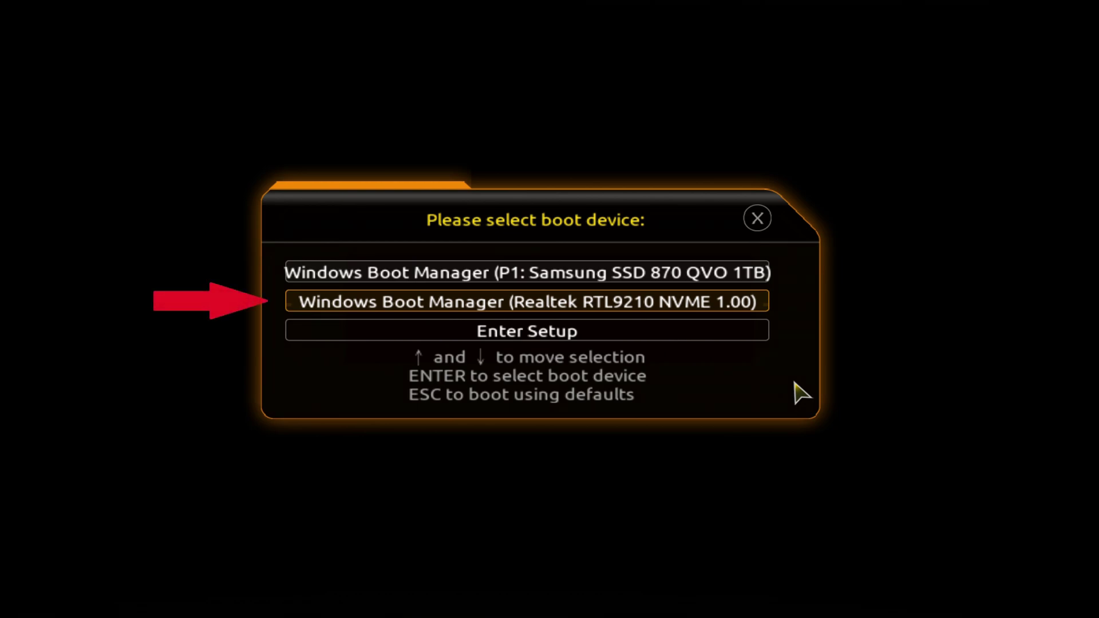
pyautogui.press('Return')
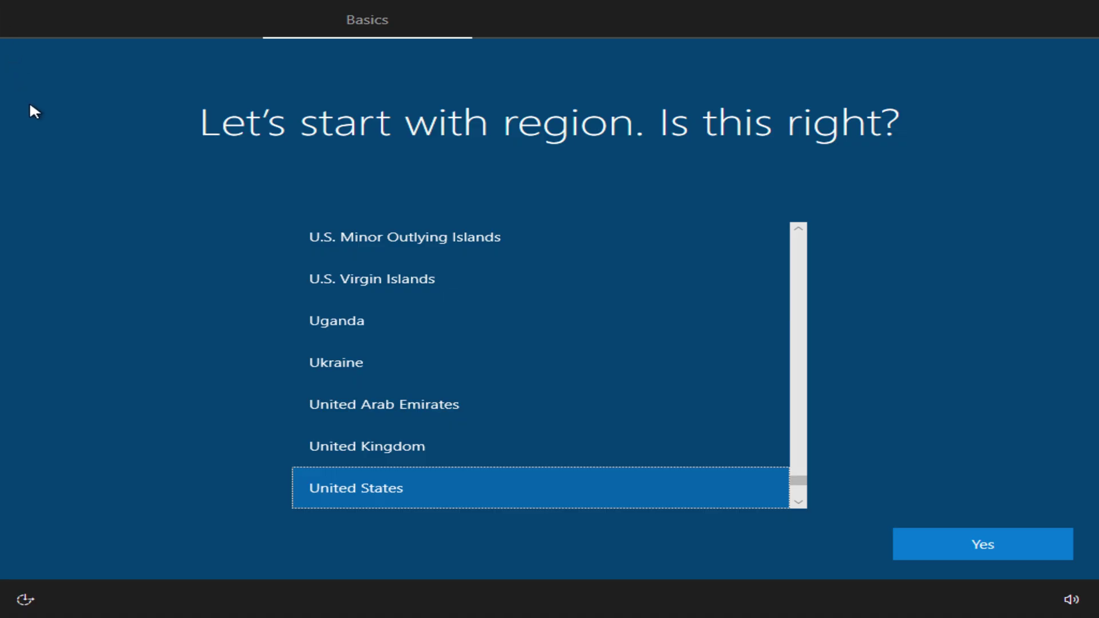
# Confirm the United States region and US keyboard, skip a second layout, and accept the license
pyautogui.click(914, 559)
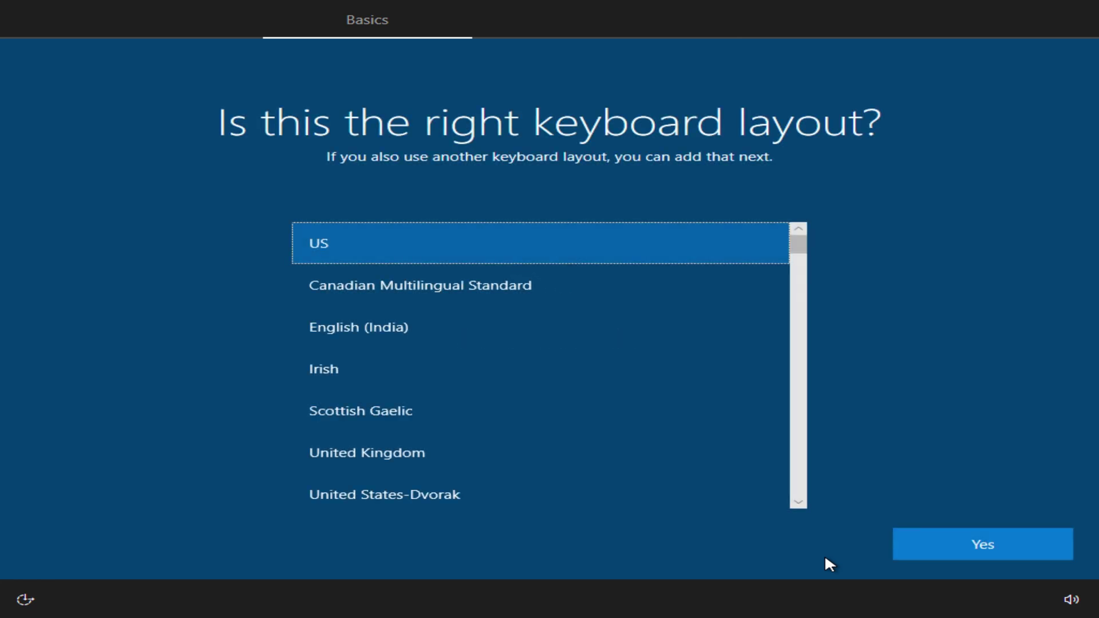
pyautogui.click(914, 539)
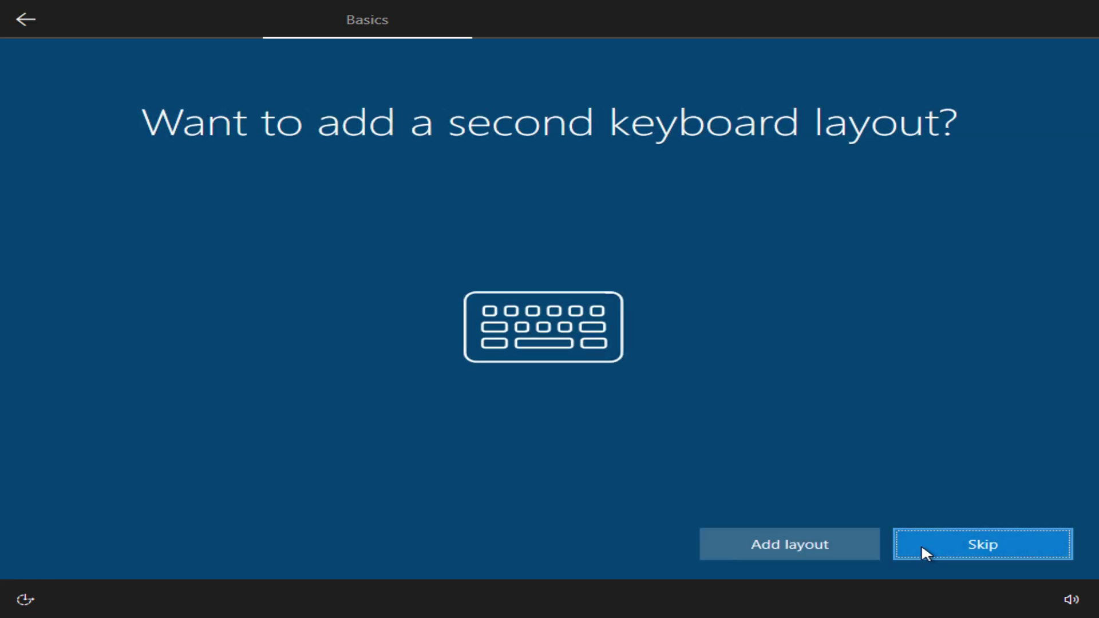
pyautogui.click(929, 542)
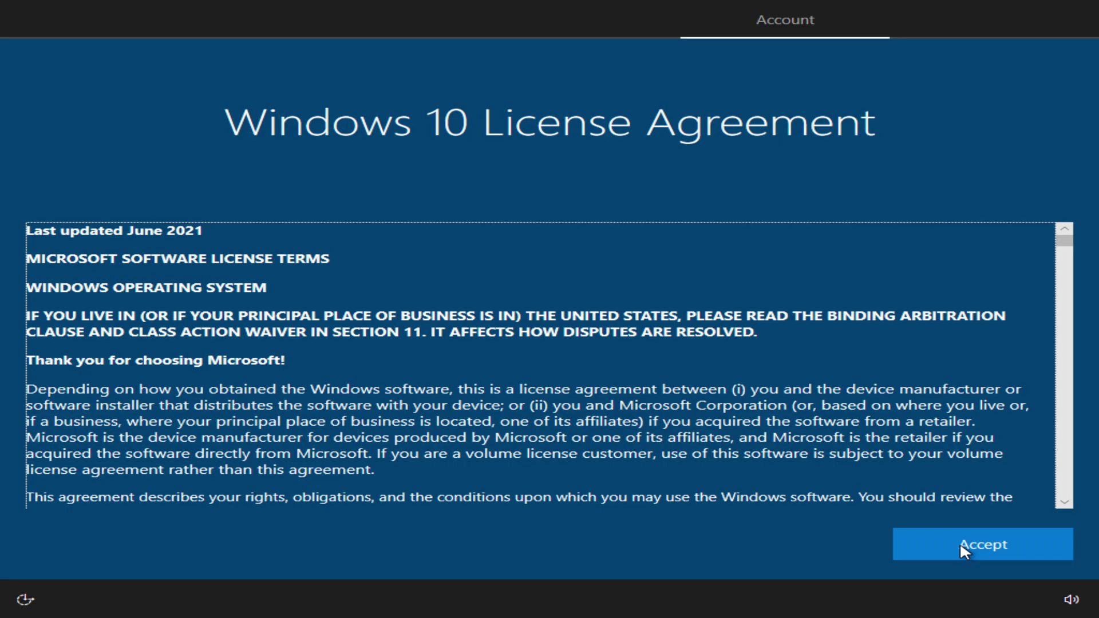
pyautogui.click(925, 547)
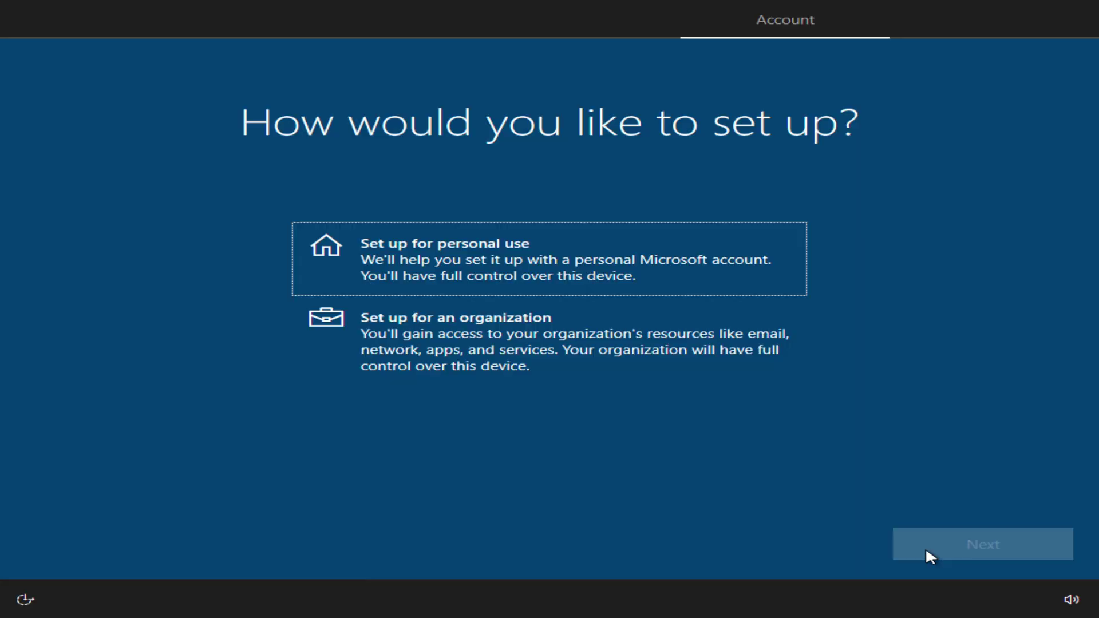
# Choose personal use with an offline account and limited experience, and enter the user name
pyautogui.click(788, 285)
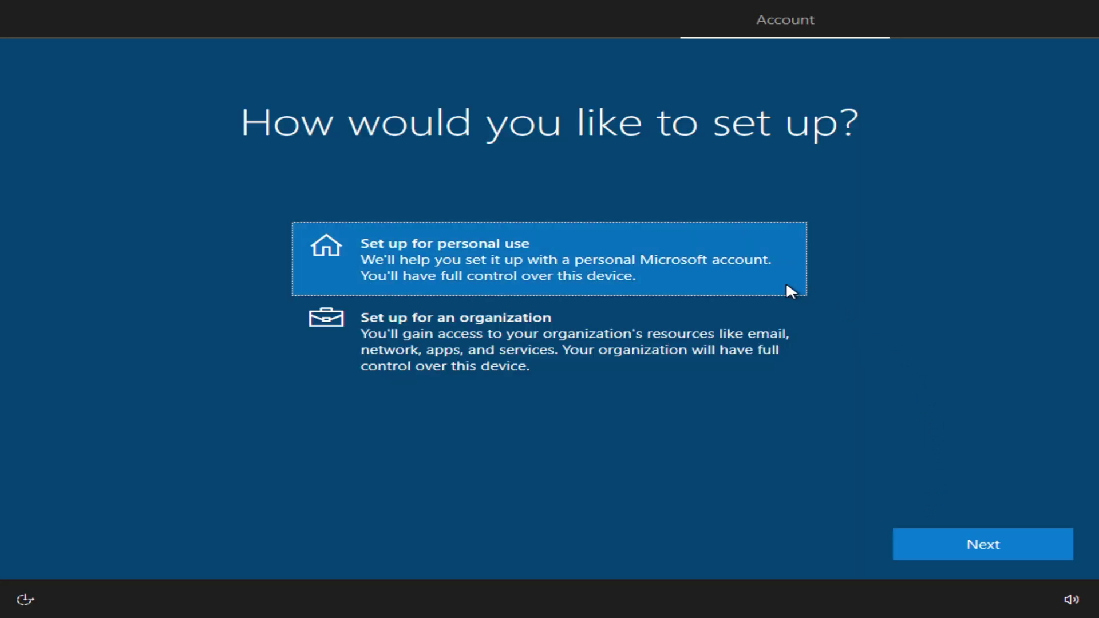
pyautogui.click(917, 545)
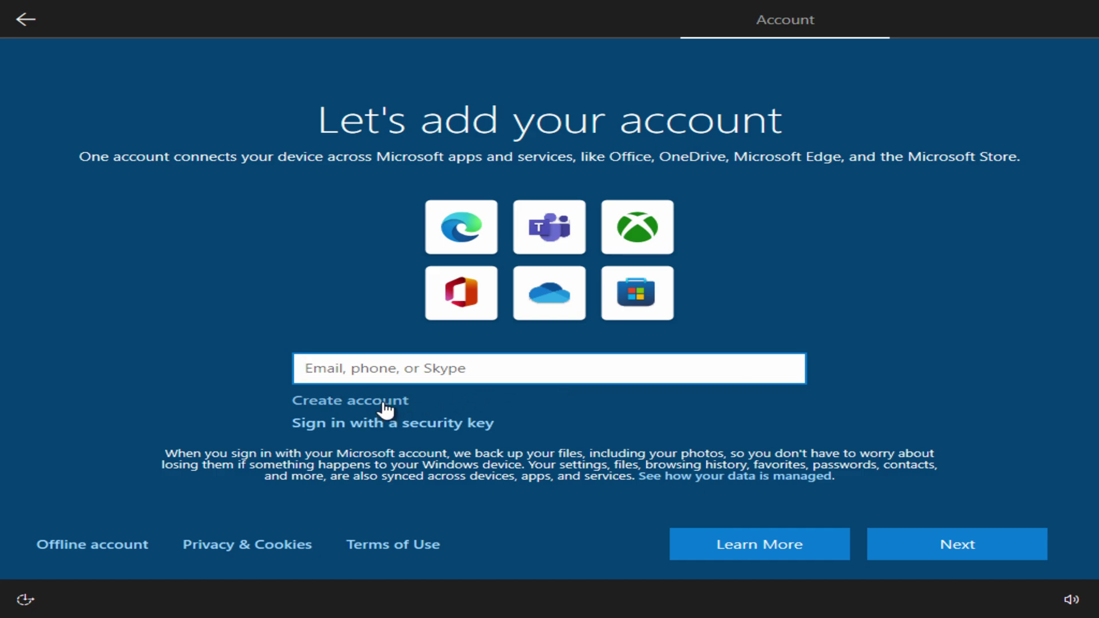
pyautogui.click(100, 543)
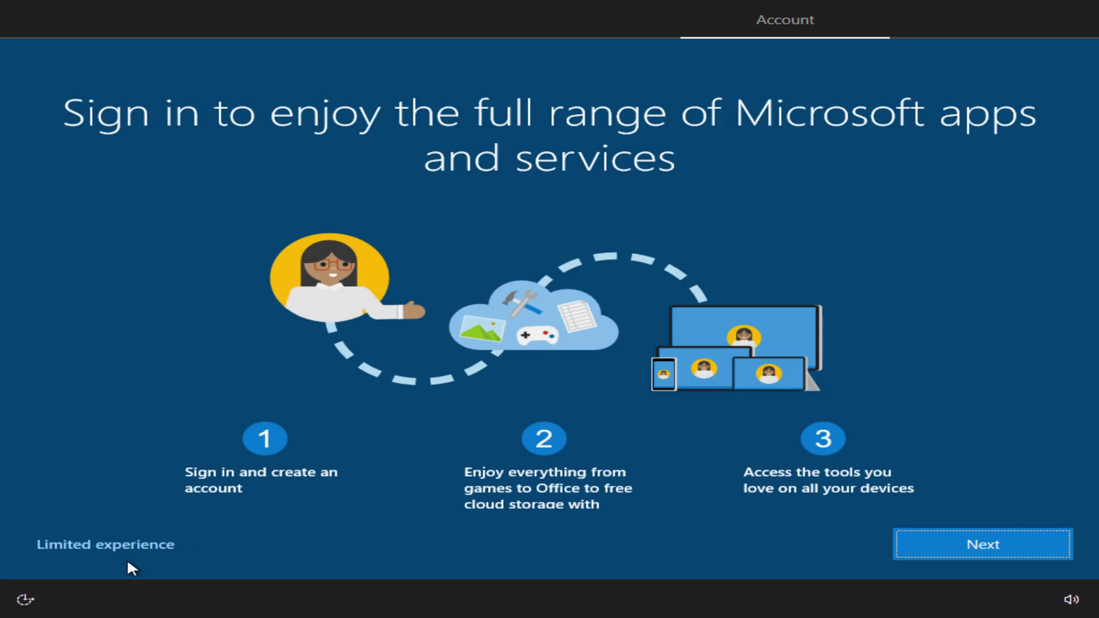
pyautogui.click(111, 547)
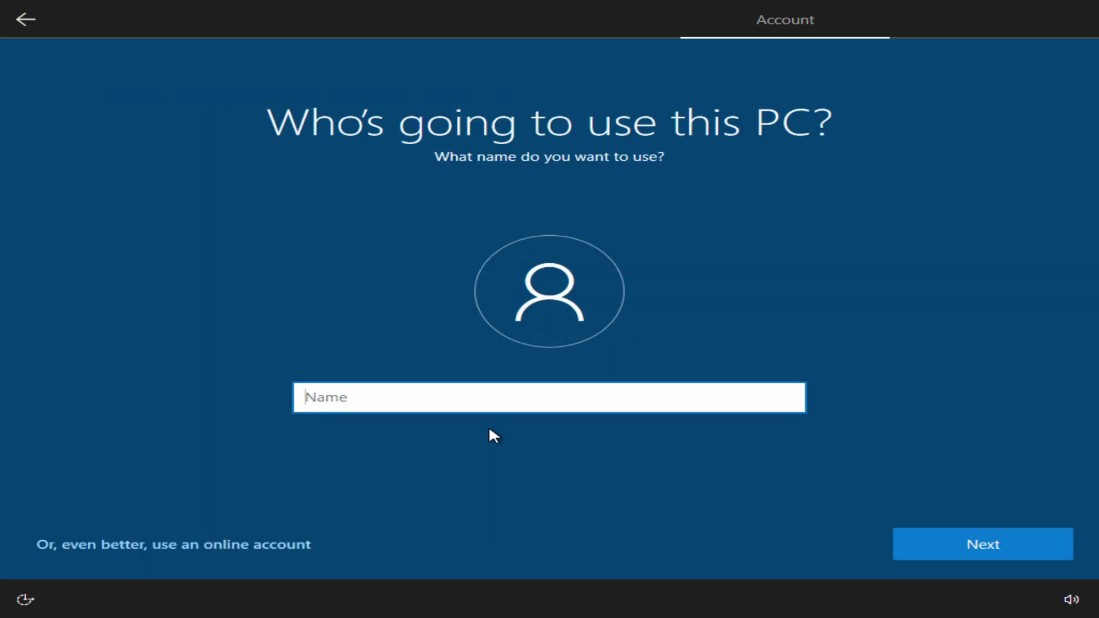
pyautogui.write('Malik')
pyautogui.click(909, 546)
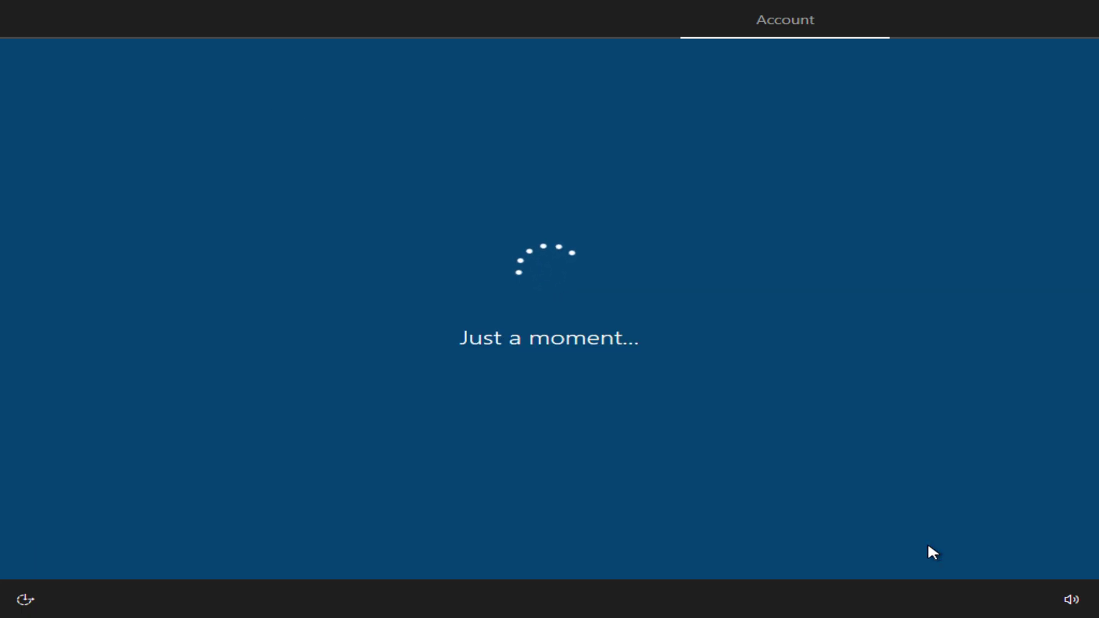
# Switch off Location, Tailored experiences, Advertising ID, Inking & typing and Find my device, choose Required diagnostic data, and accept
pyautogui.click(71, 295)
pyautogui.click(53, 413)
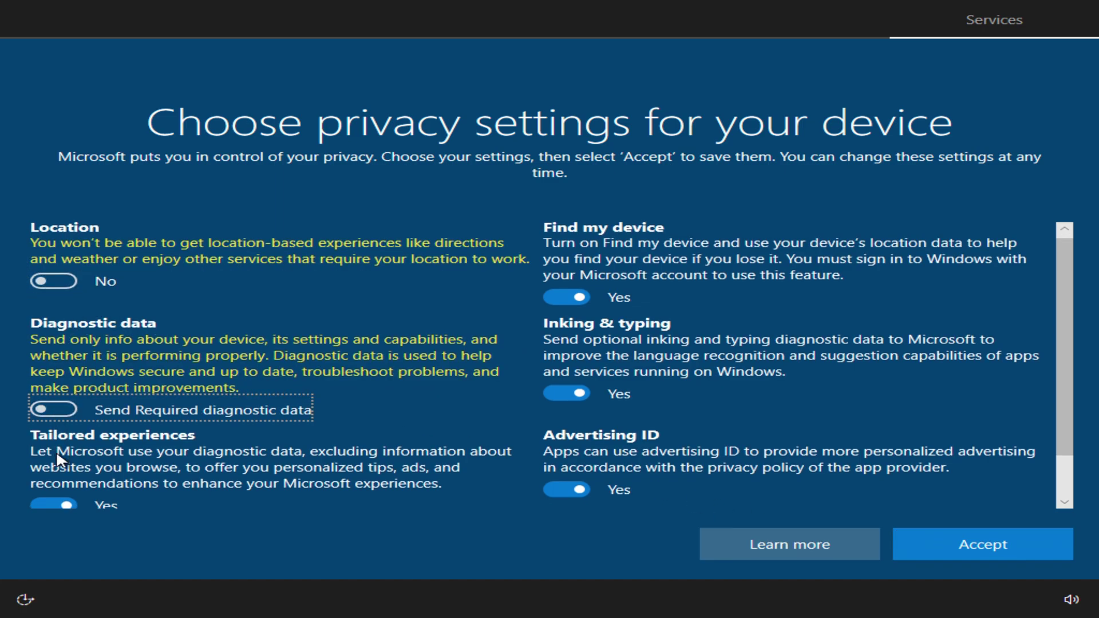
pyautogui.scroll(-2, 56, 450)
pyautogui.click(52, 452)
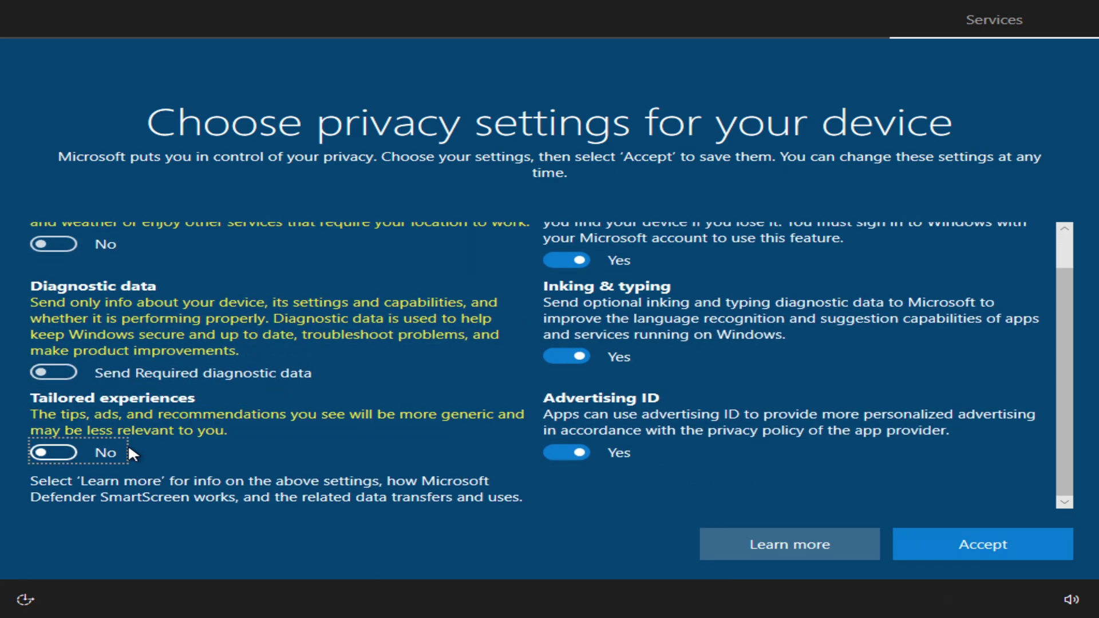
pyautogui.click(570, 452)
pyautogui.click(570, 358)
pyautogui.click(556, 255)
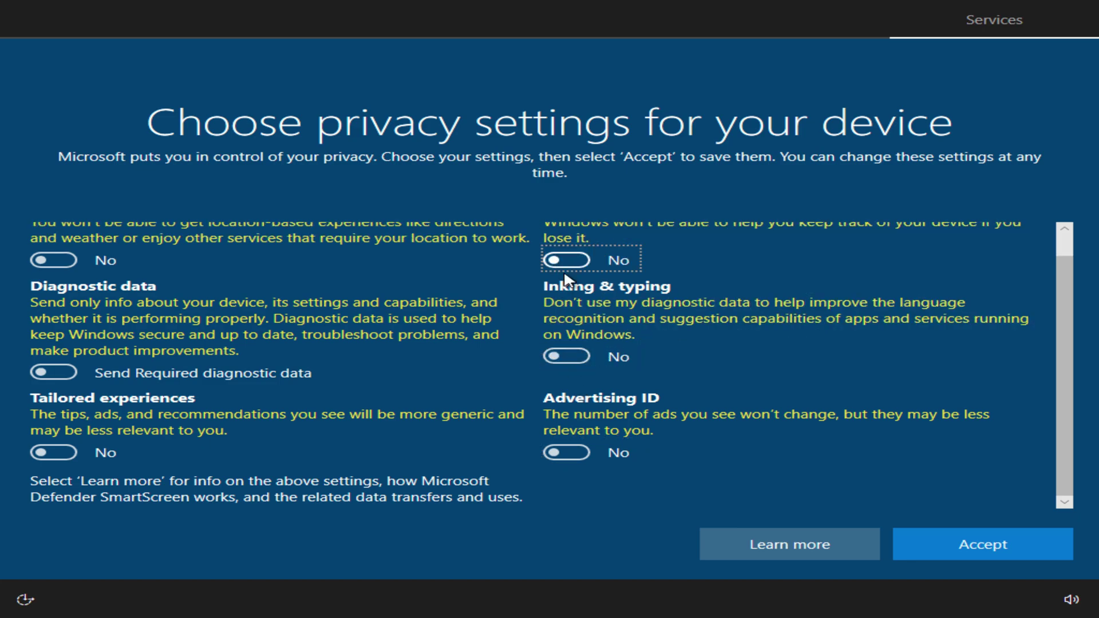
pyautogui.click(927, 545)
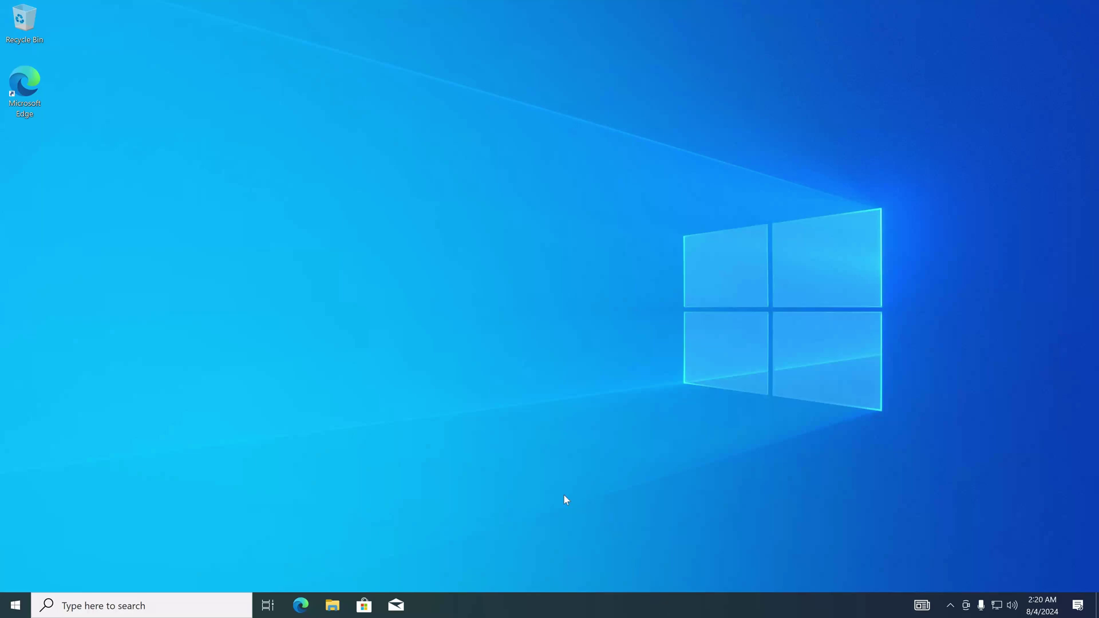
pyautogui.click(332, 606)
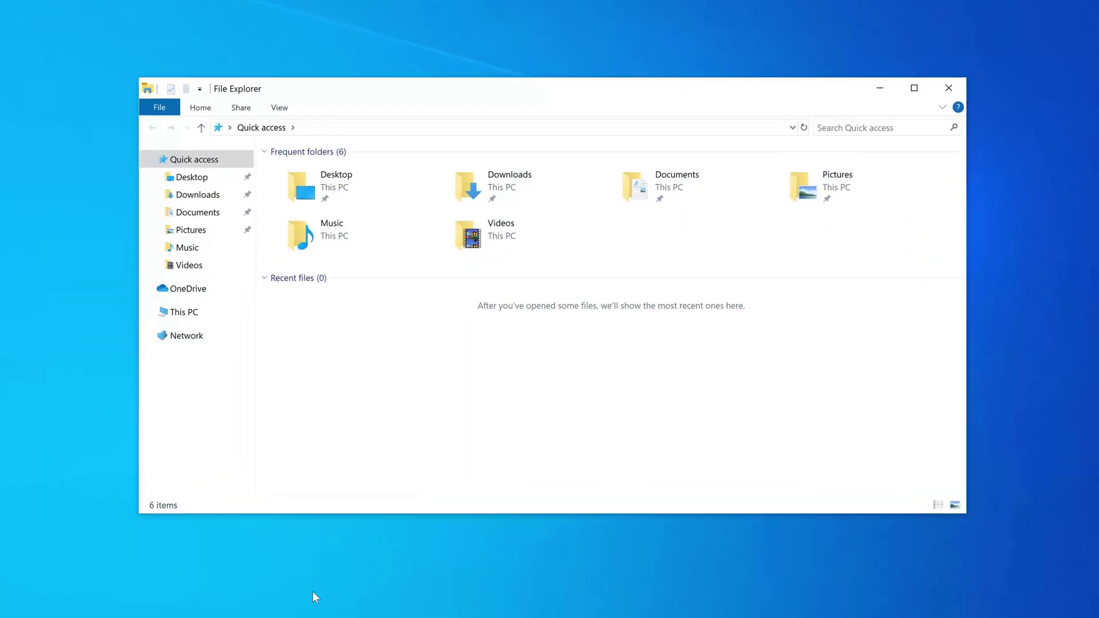
pyautogui.click(251, 312)
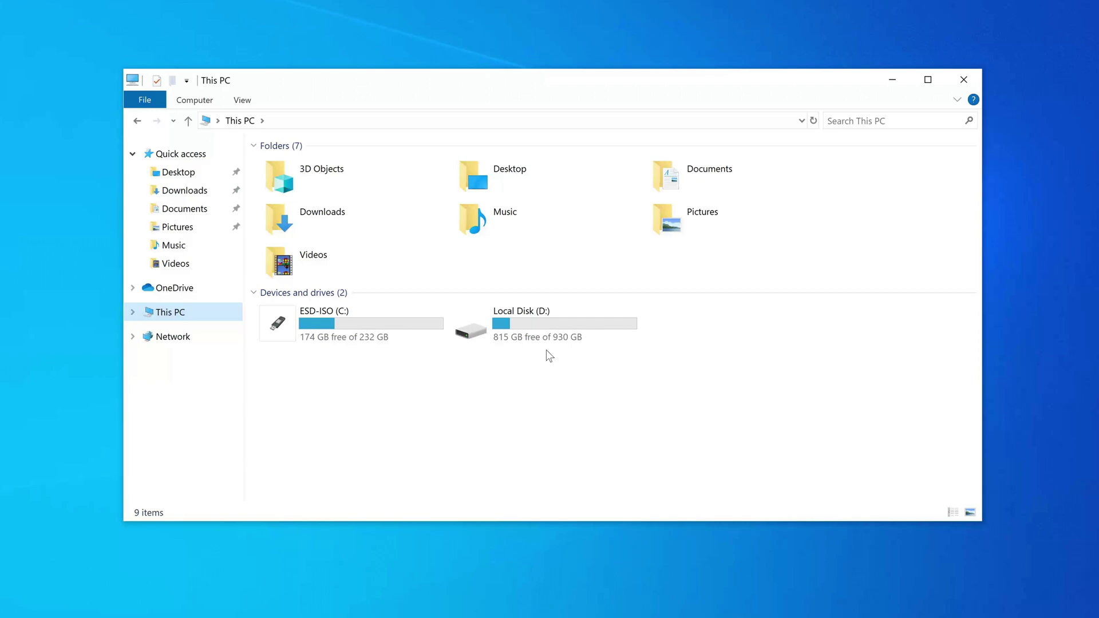
pyautogui.click(975, 84)
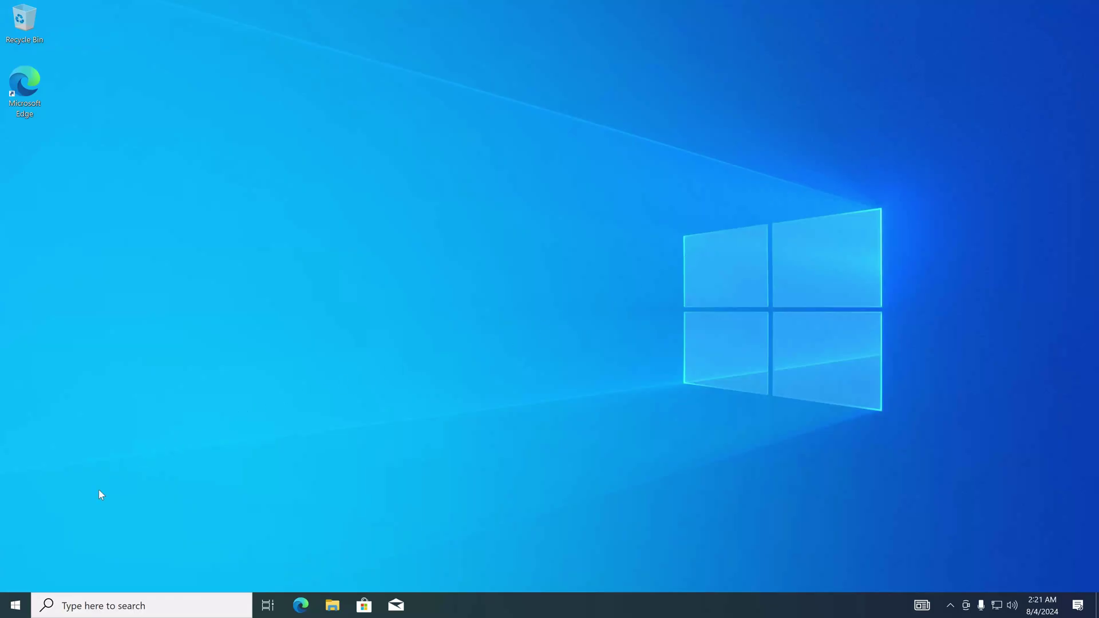
# Open Settings from Start and review the local account under Accounts
pyautogui.click(15, 605)
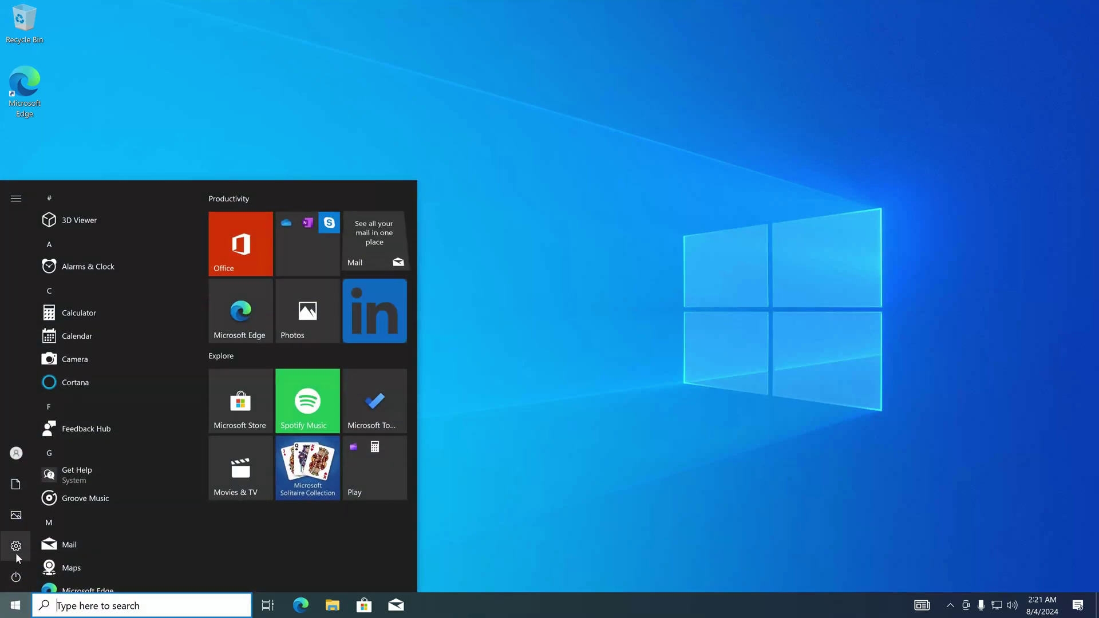
pyautogui.moveTo(17, 554)
pyautogui.click(134, 548)
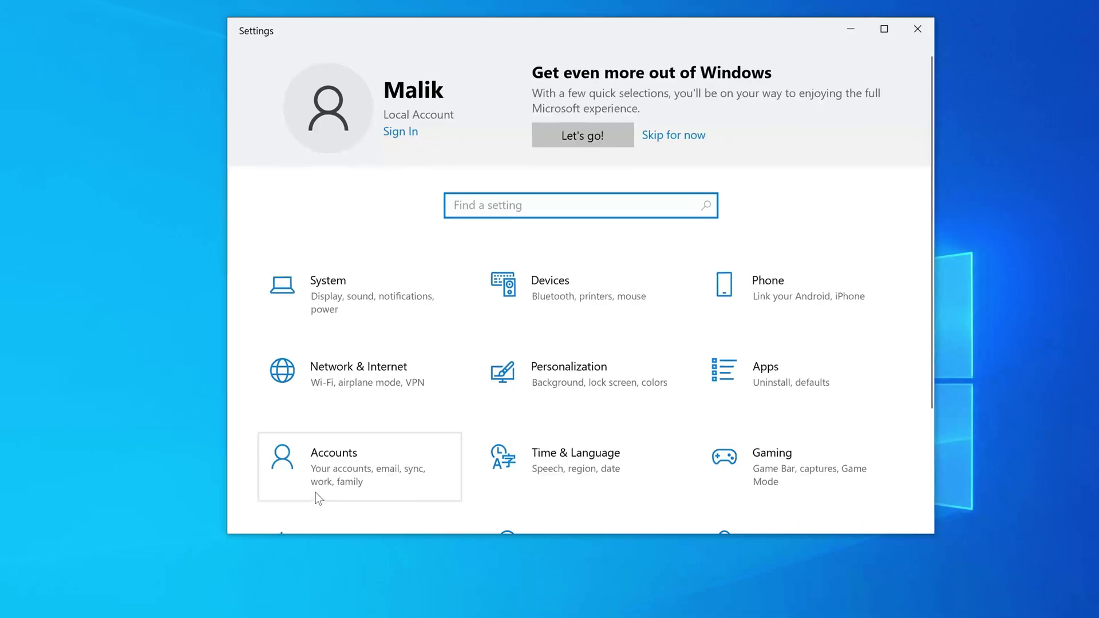
pyautogui.click(373, 404)
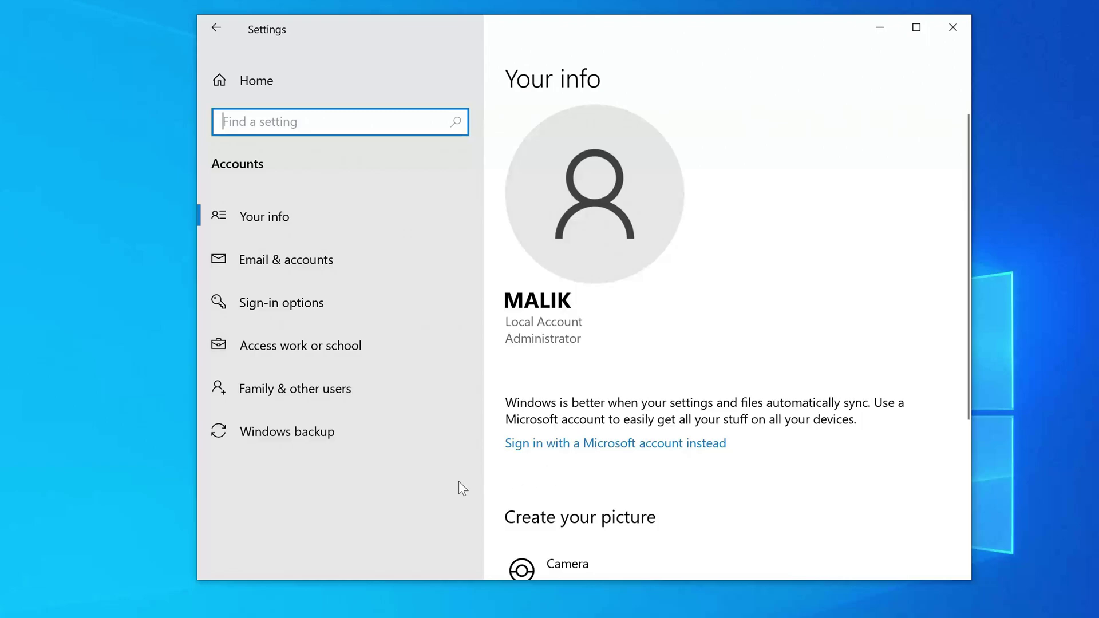
# Check Update & Security > Activation shows Windows 10 Pro with a digital license, then close Settings
pyautogui.click(293, 97)
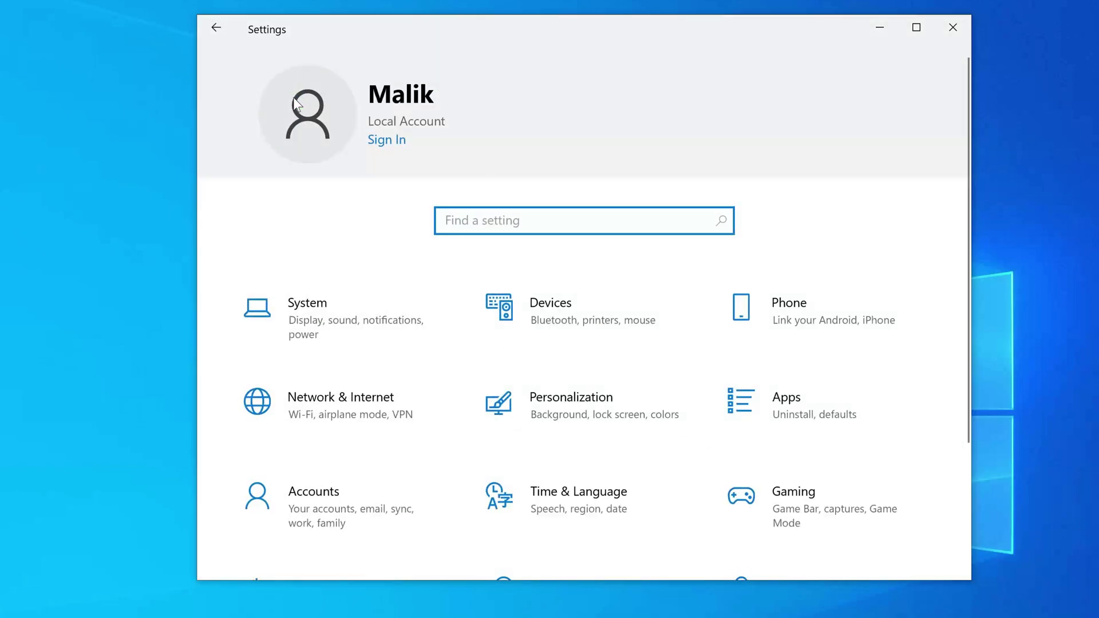
pyautogui.scroll(-3, 349, 386)
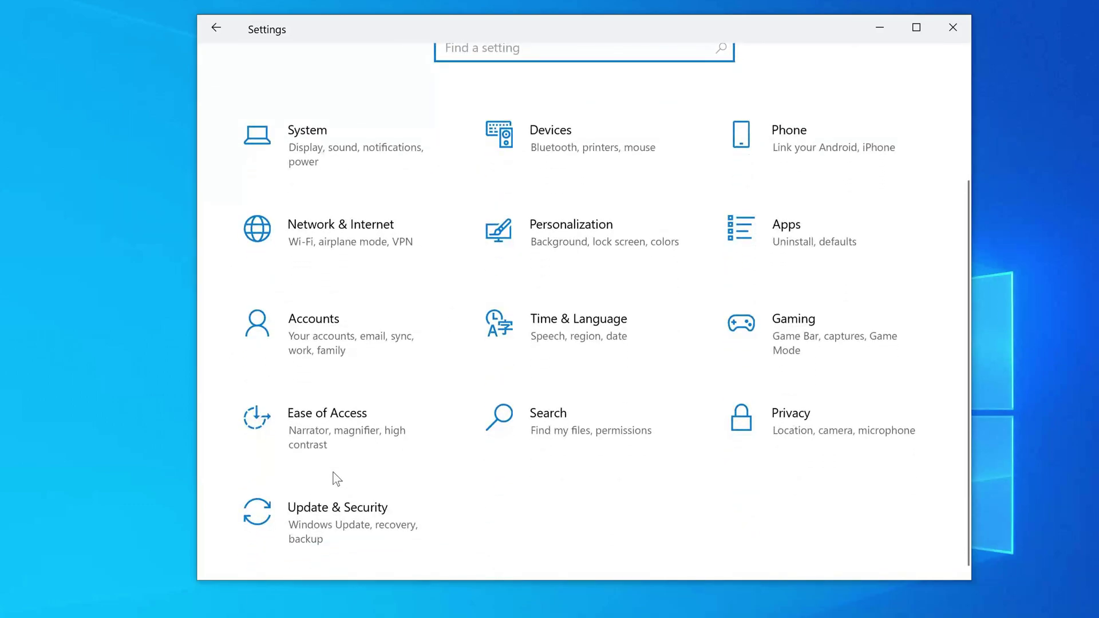
pyautogui.click(334, 525)
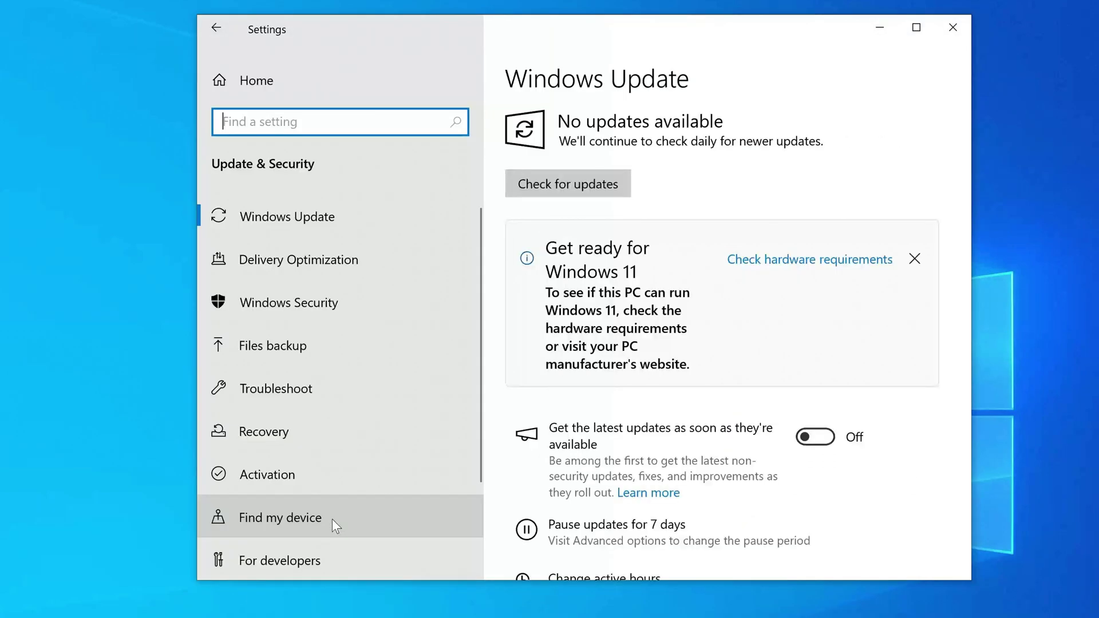
pyautogui.click(413, 483)
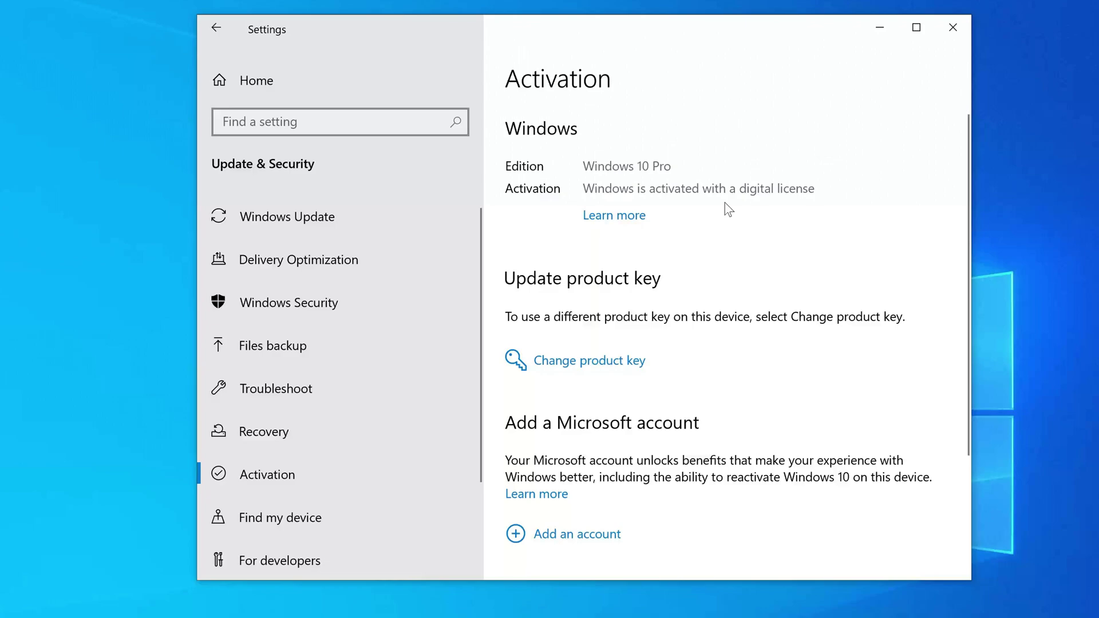
pyautogui.click(965, 30)
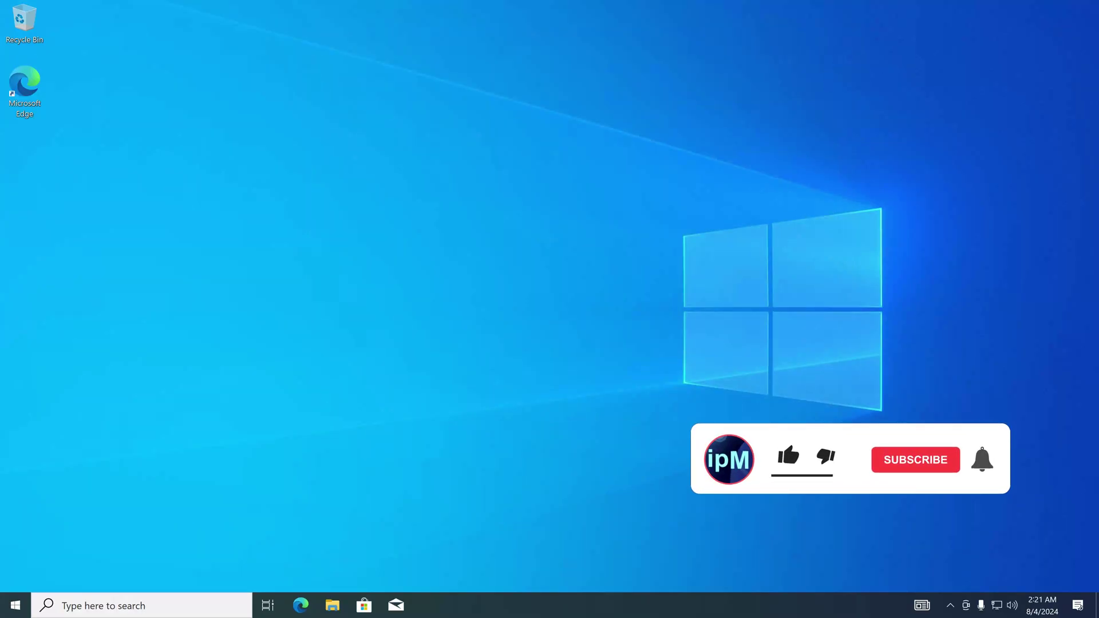